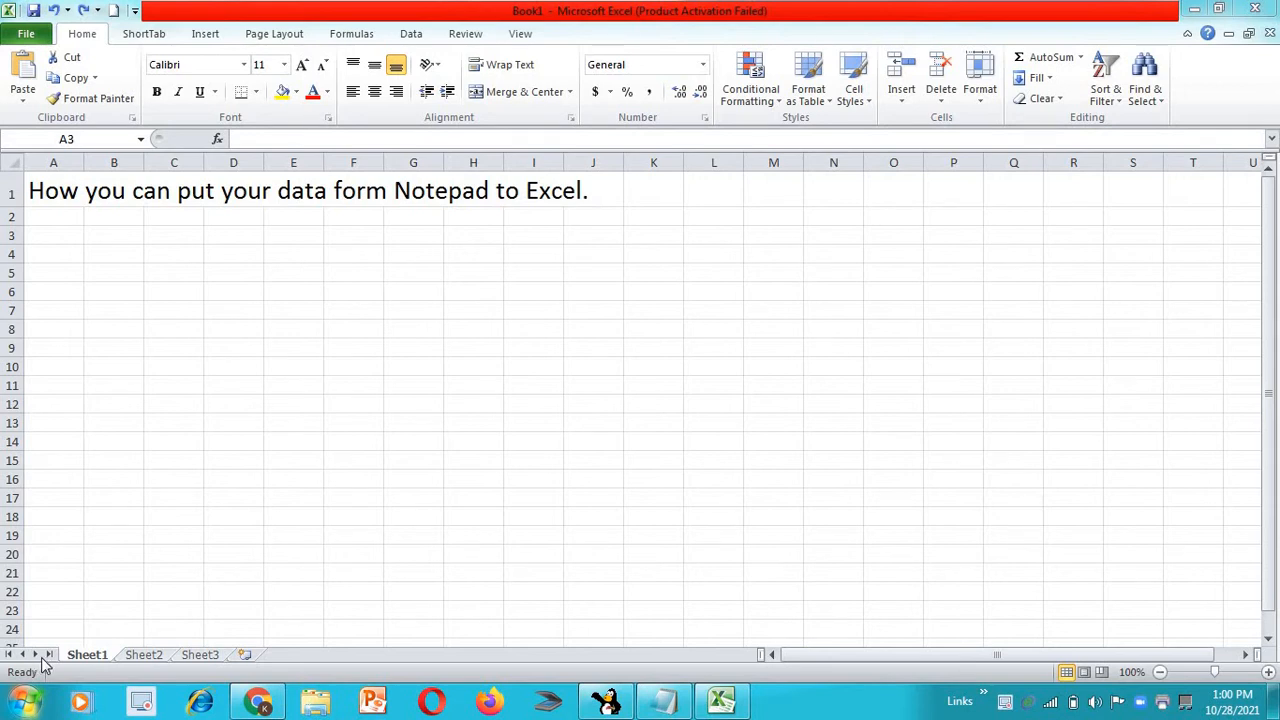
Switch to Notepad and copy the entire employee data text from Data1.text
click(664, 702)
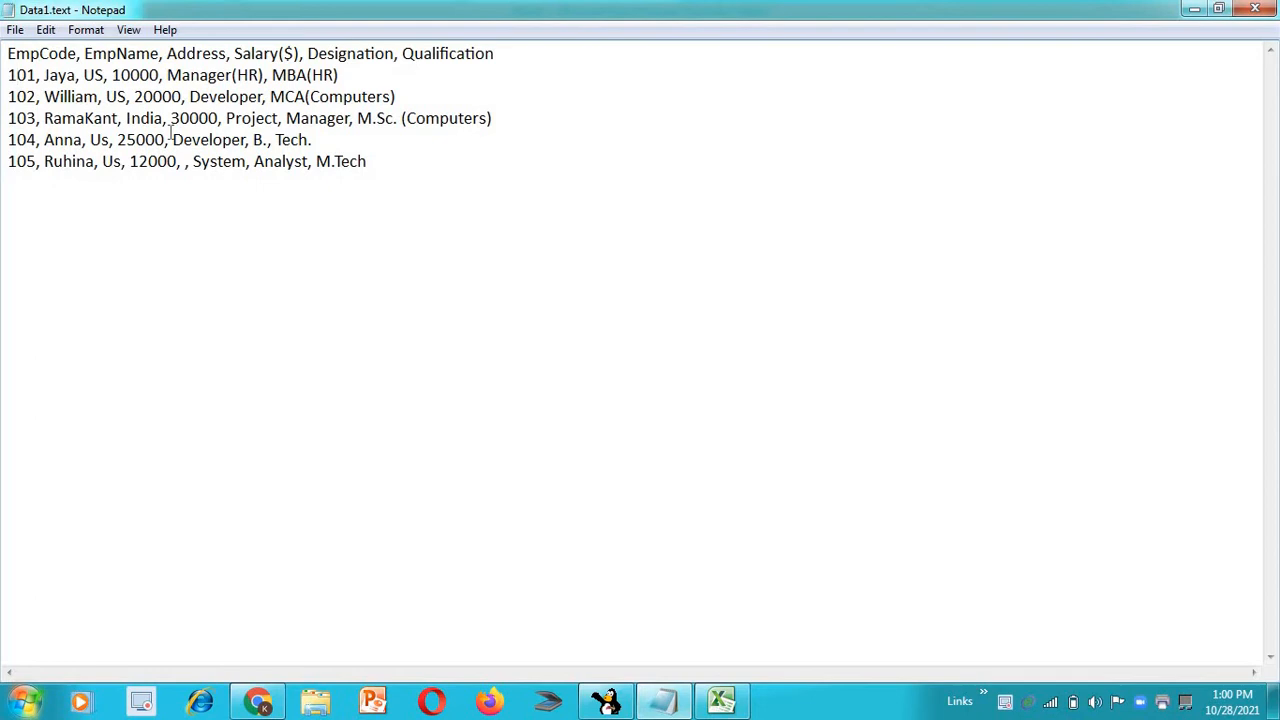
click(6, 62)
click(465, 56)
click(13, 75)
key(ctrl+a)
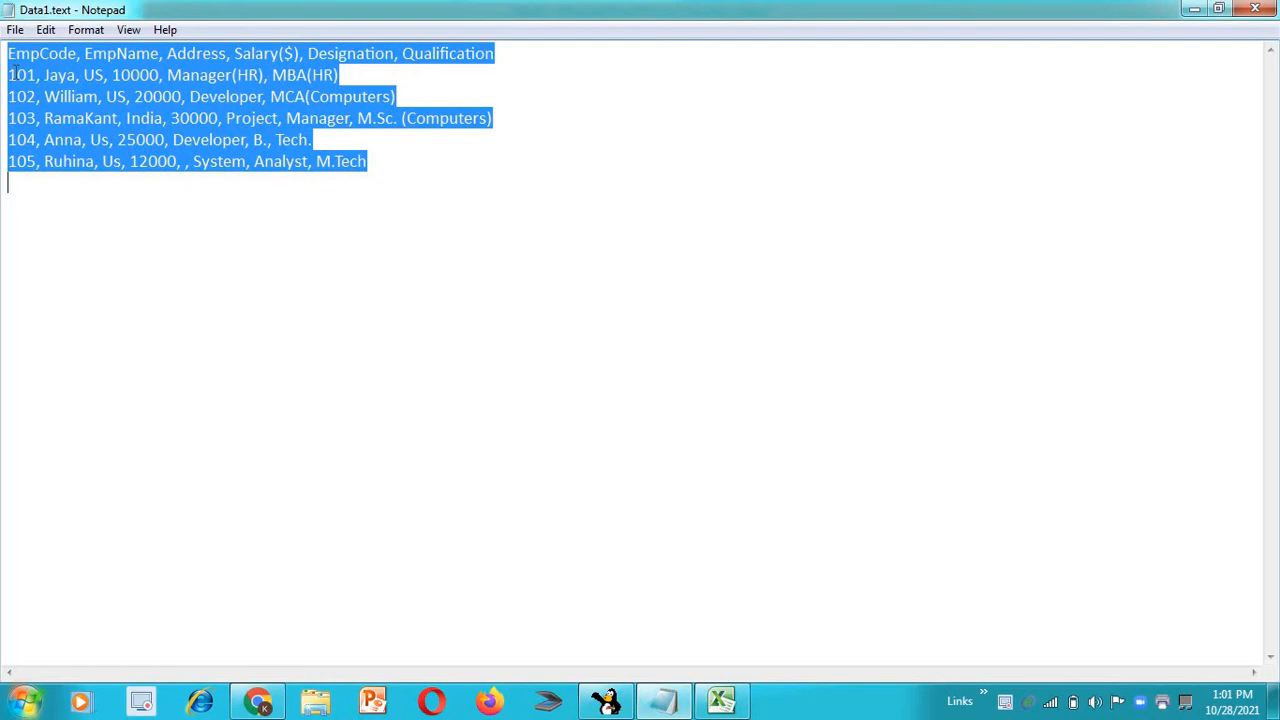
click(47, 32)
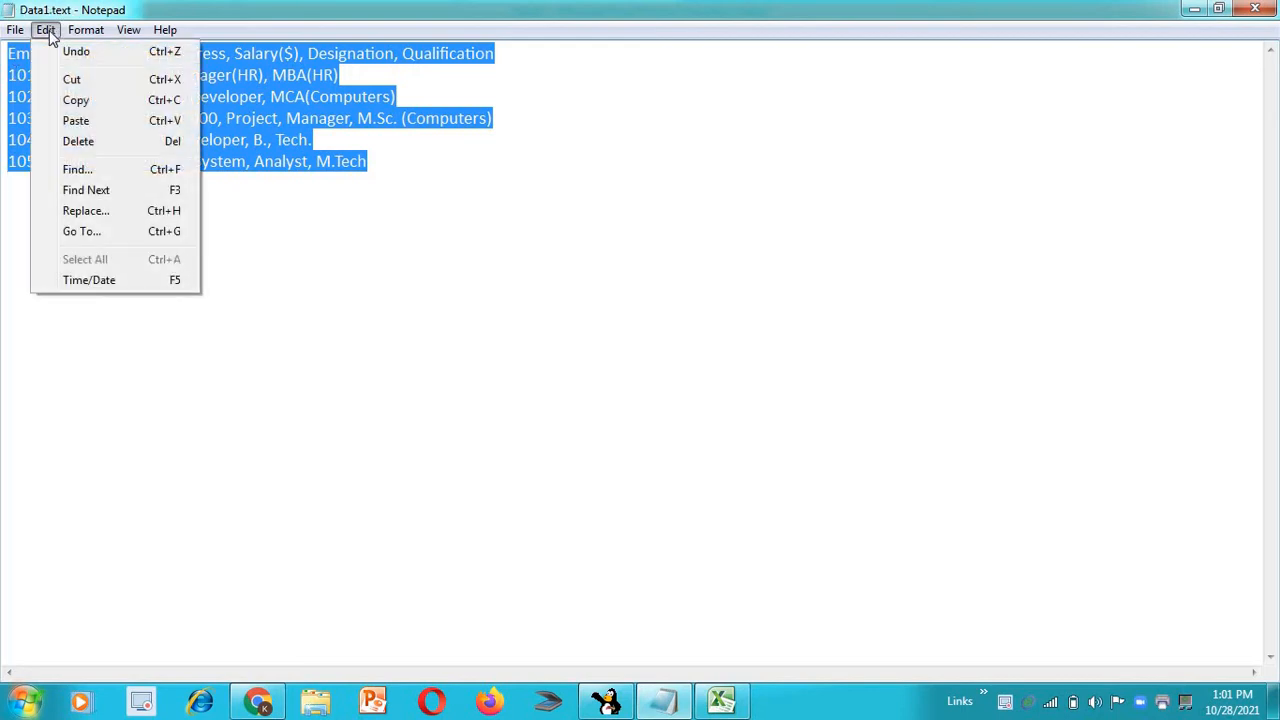
click(70, 101)
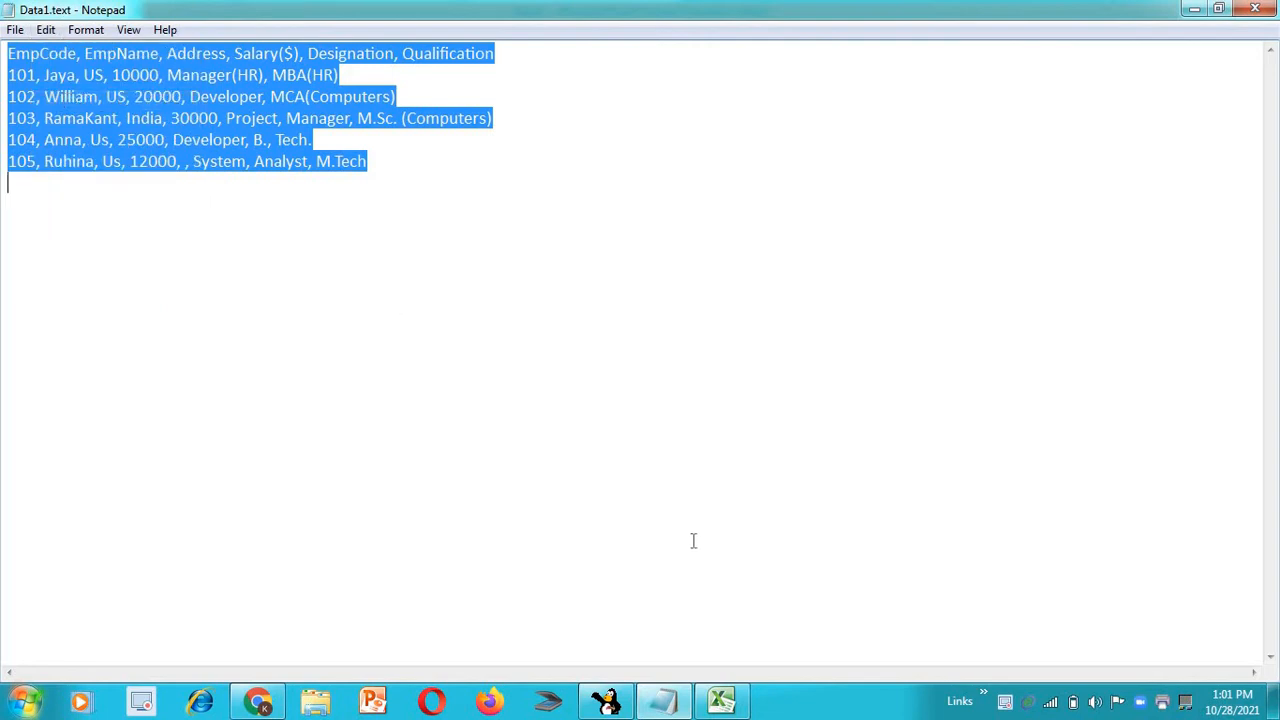
Switch to Excel, paste the copied employee data into Sheet1 starting at cell A3, and check the header cell's contents
click(721, 700)
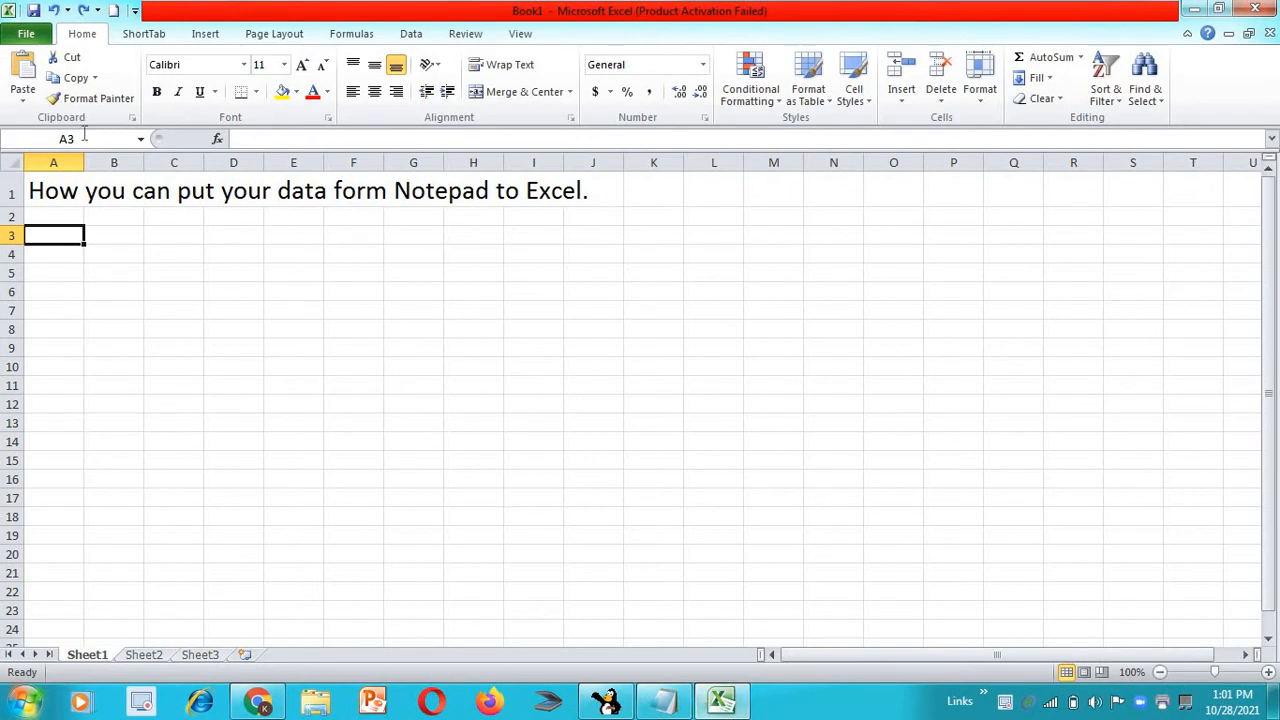
click(30, 93)
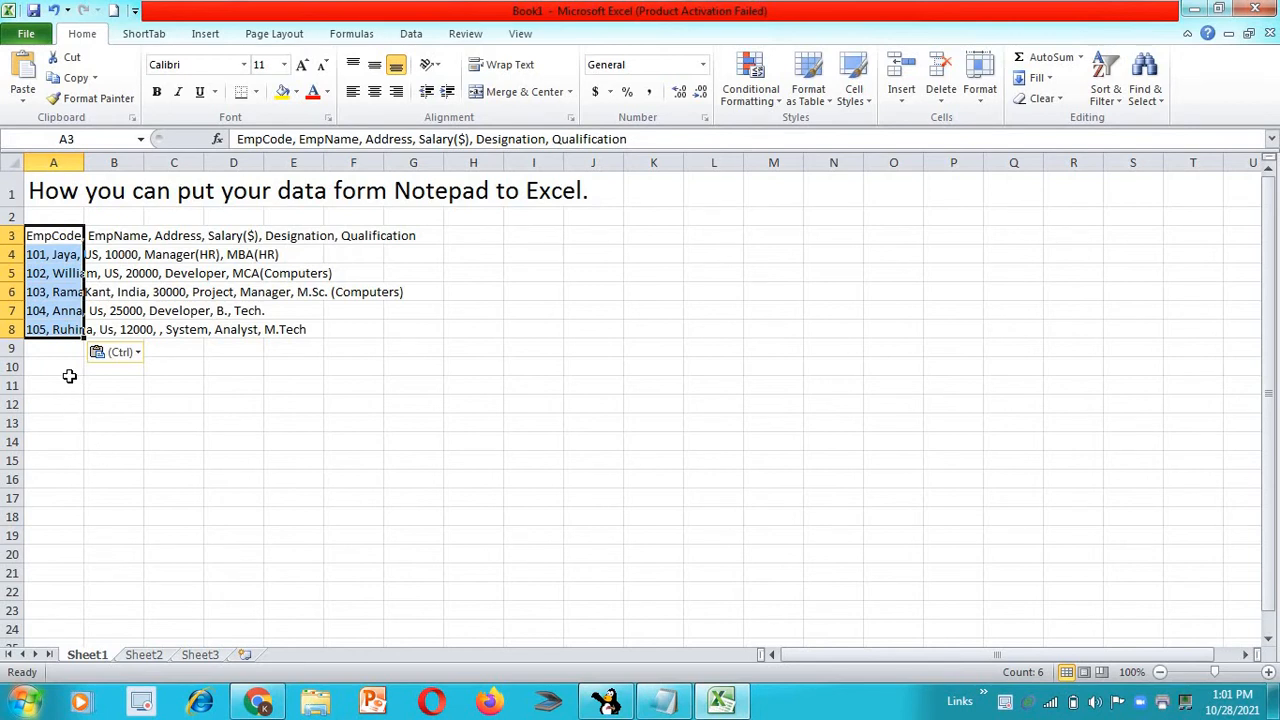
click(100, 238)
click(48, 236)
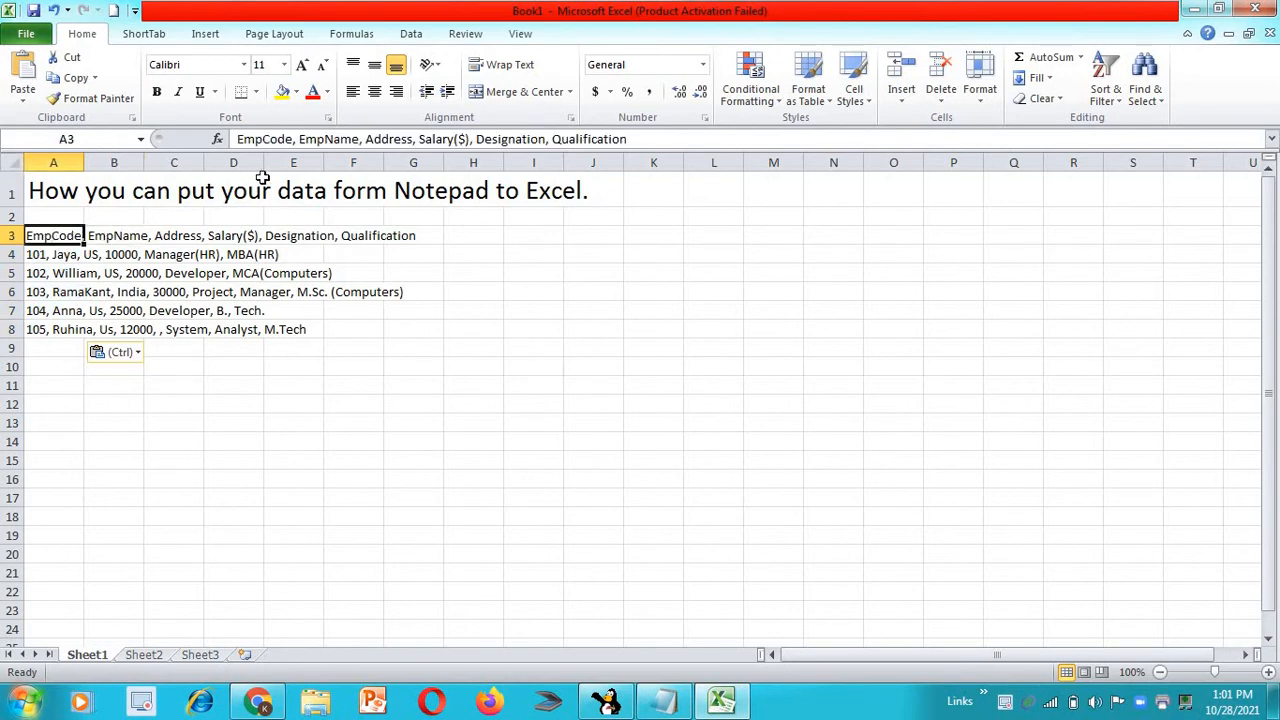
click(293, 140)
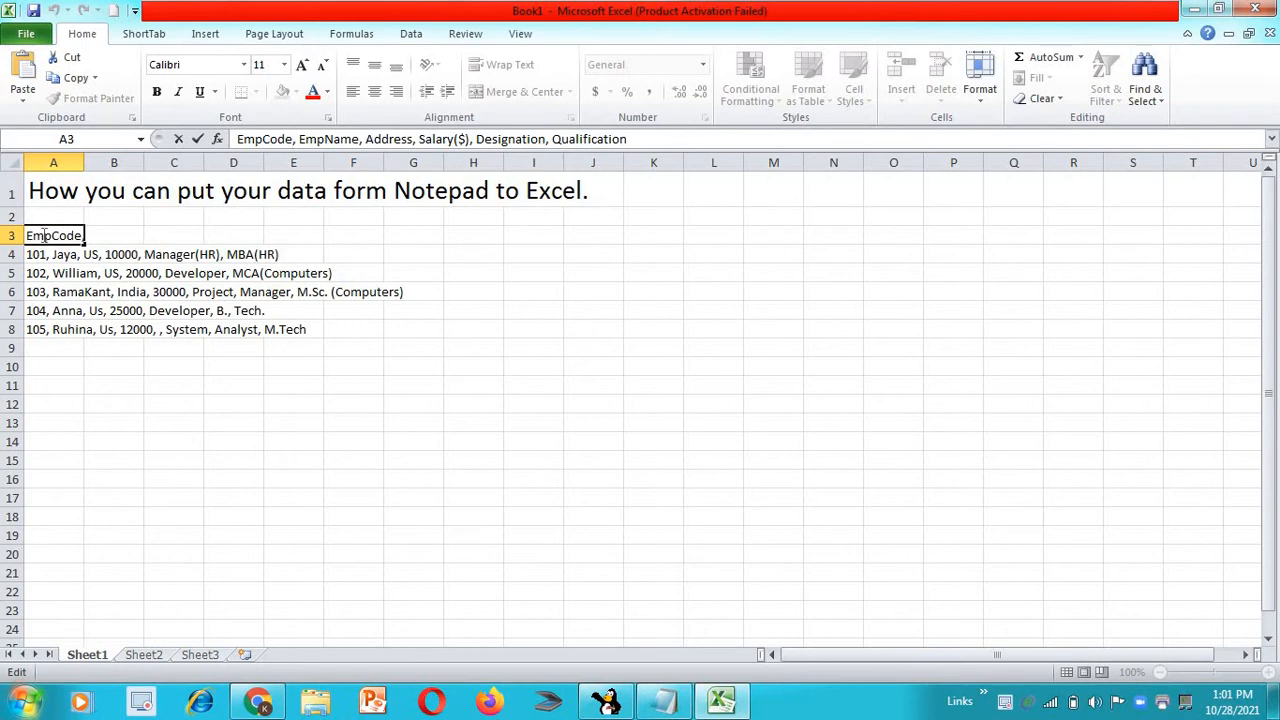
click(8, 270)
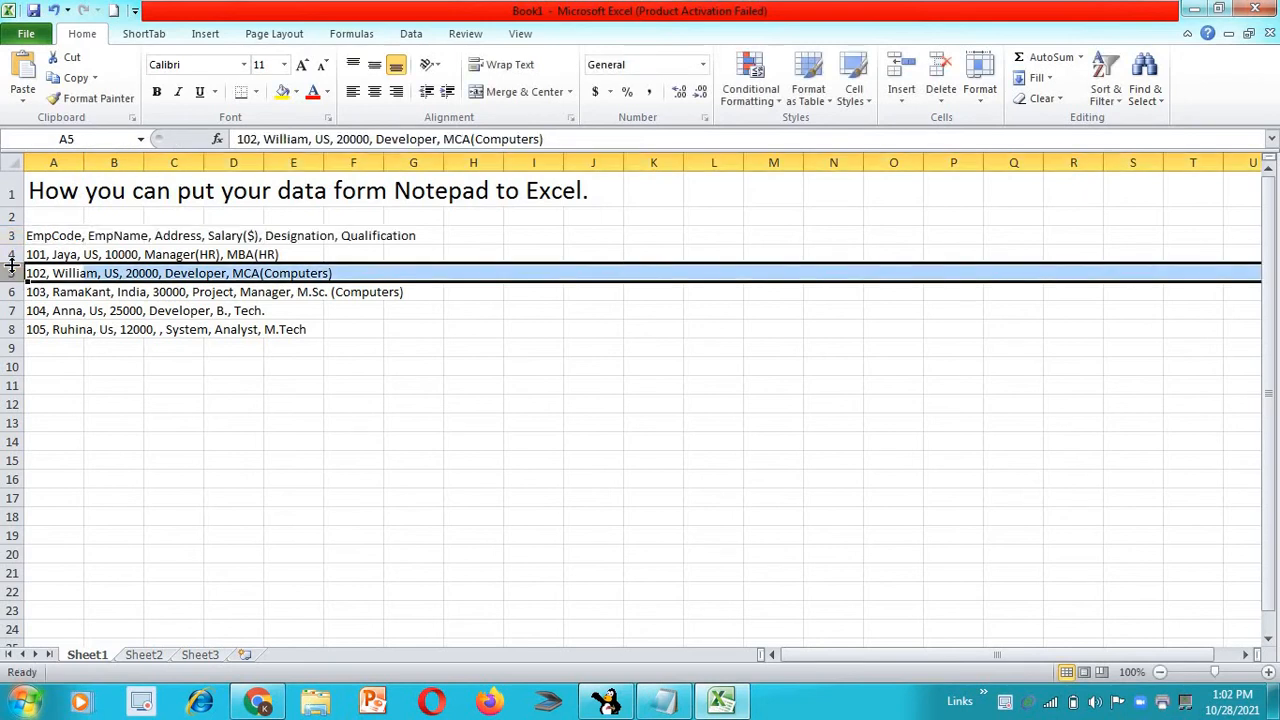
Select the pasted range A3:A8 and start Text to Columns with the Delimited data type
click(40, 235)
key(shift+Down)
key(shift+Down)
key(shift+Down)
key(shift+Down)
key(shift+Down)
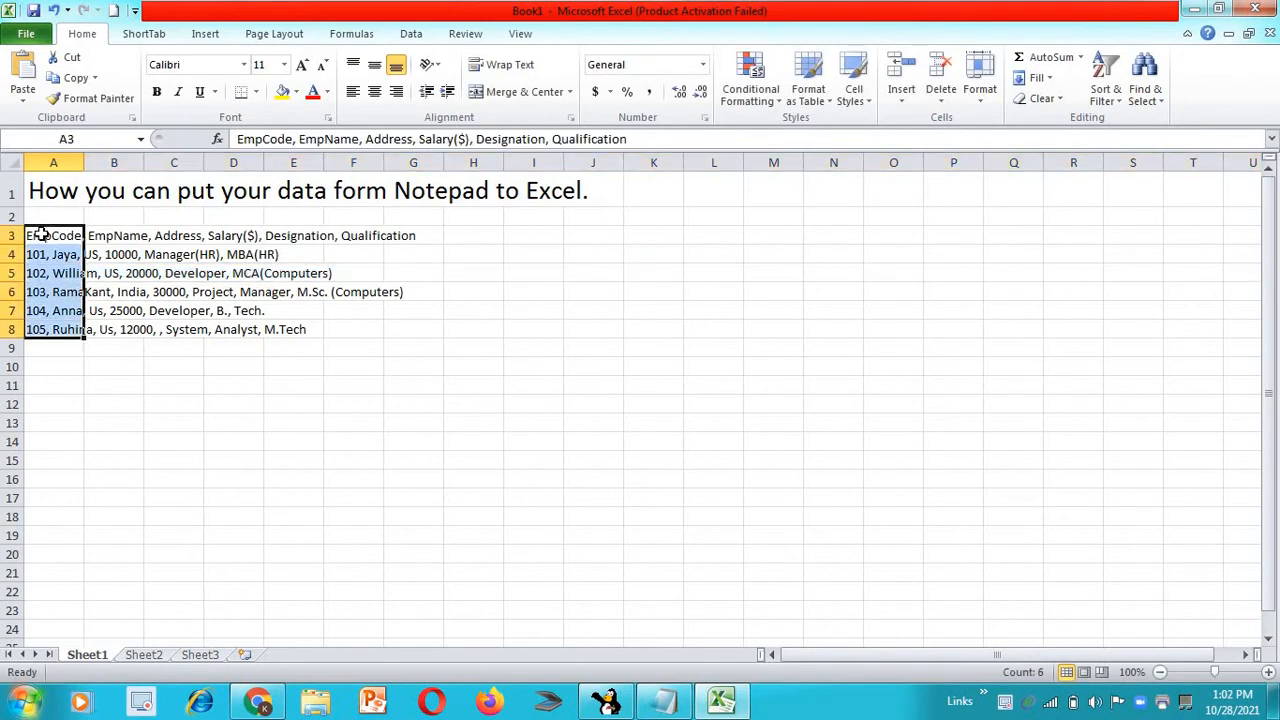
click(411, 34)
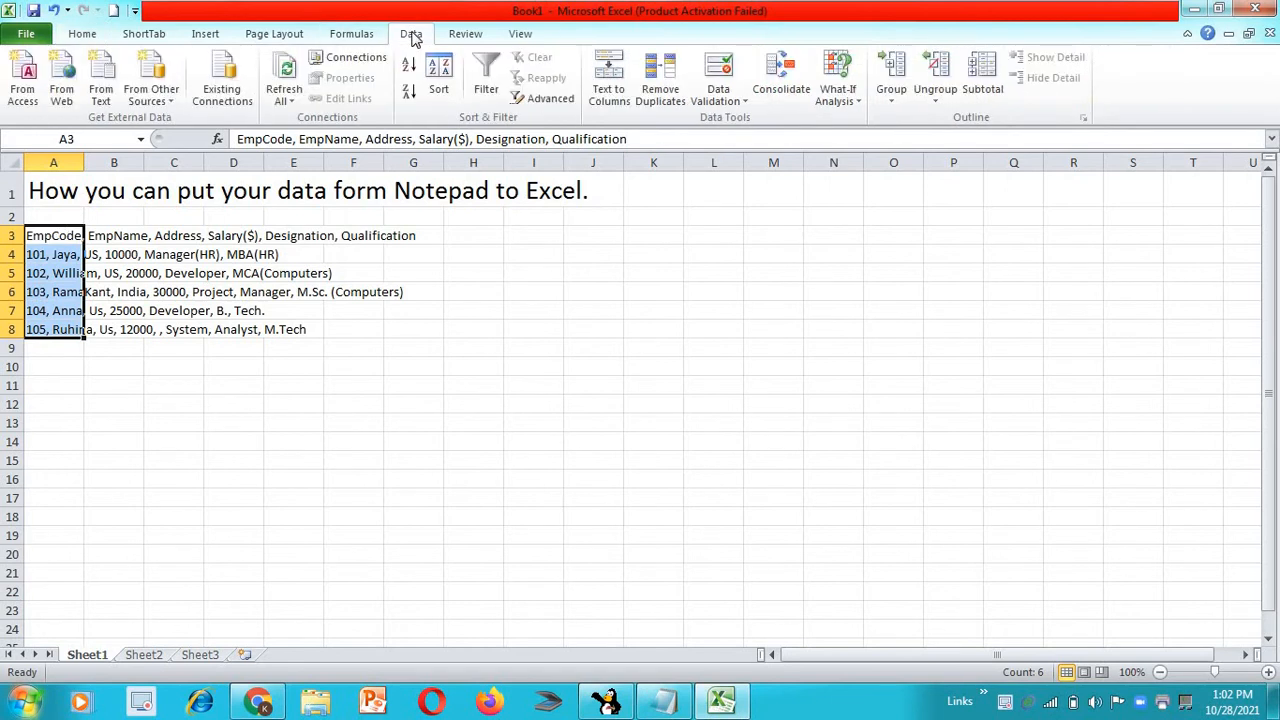
click(609, 104)
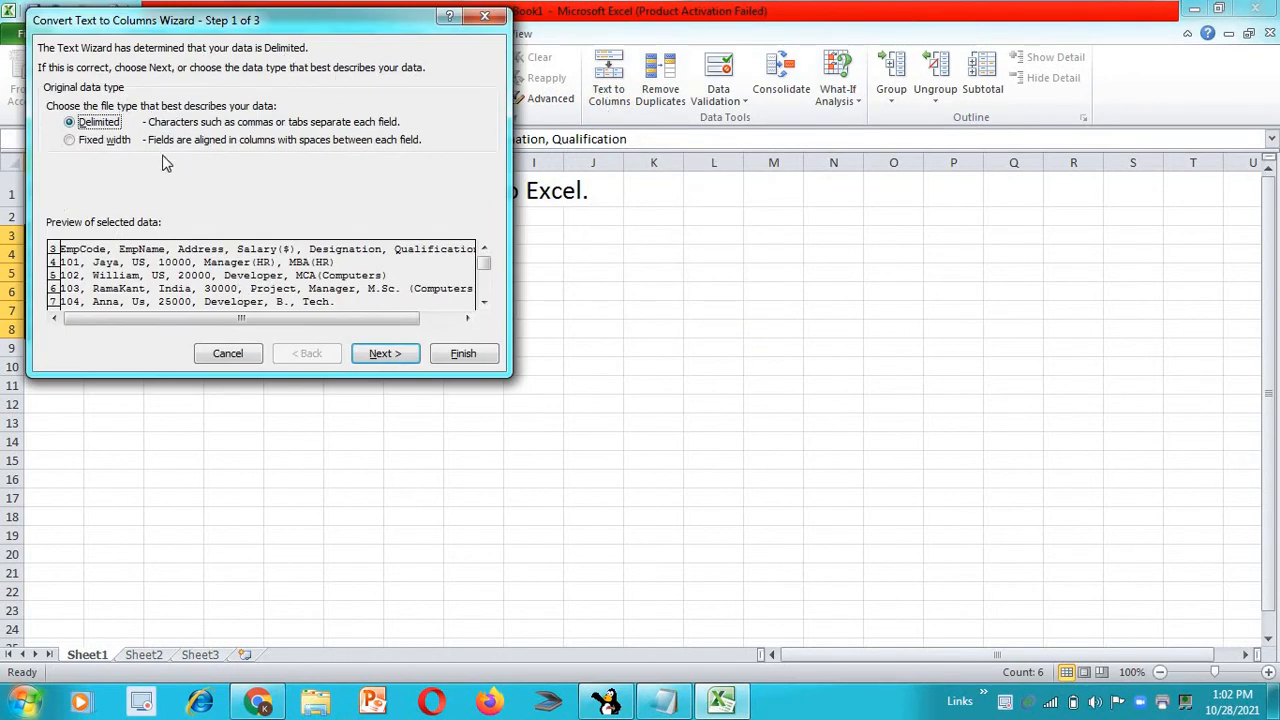
click(400, 356)
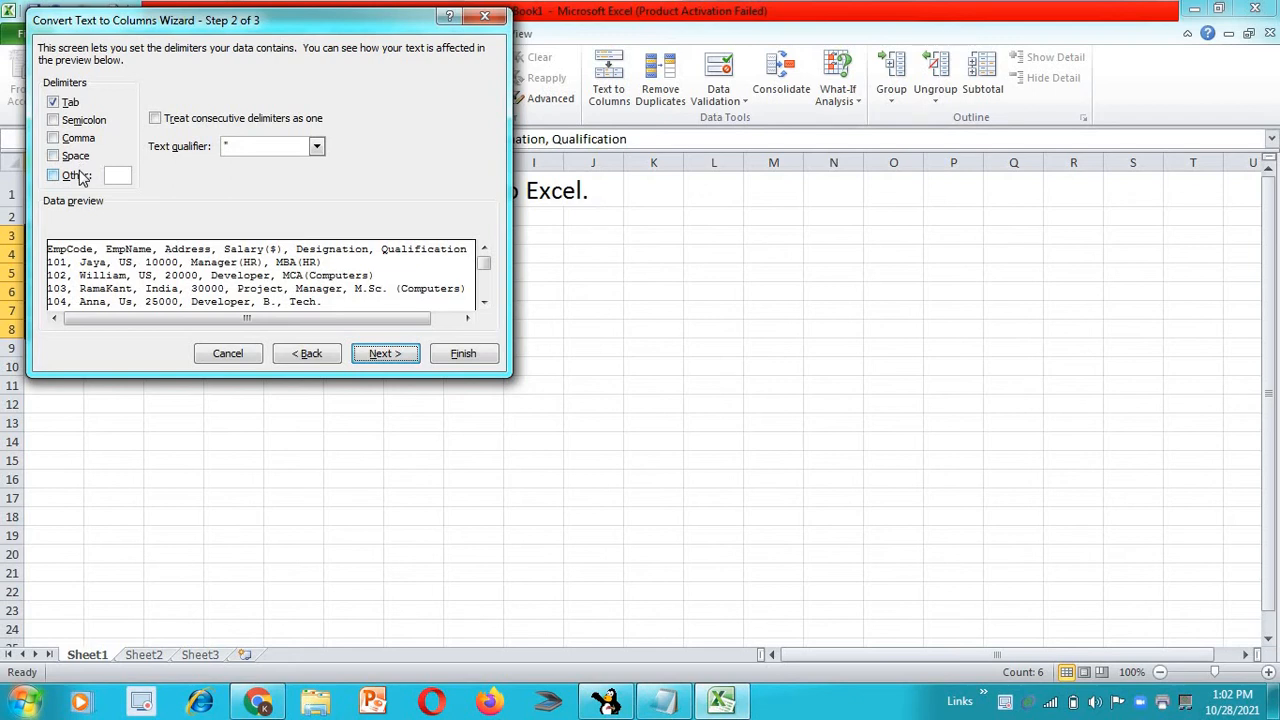
Set Comma instead of Tab as the delimiter and finish the conversion with General format and destination $A$3
click(53, 102)
click(81, 144)
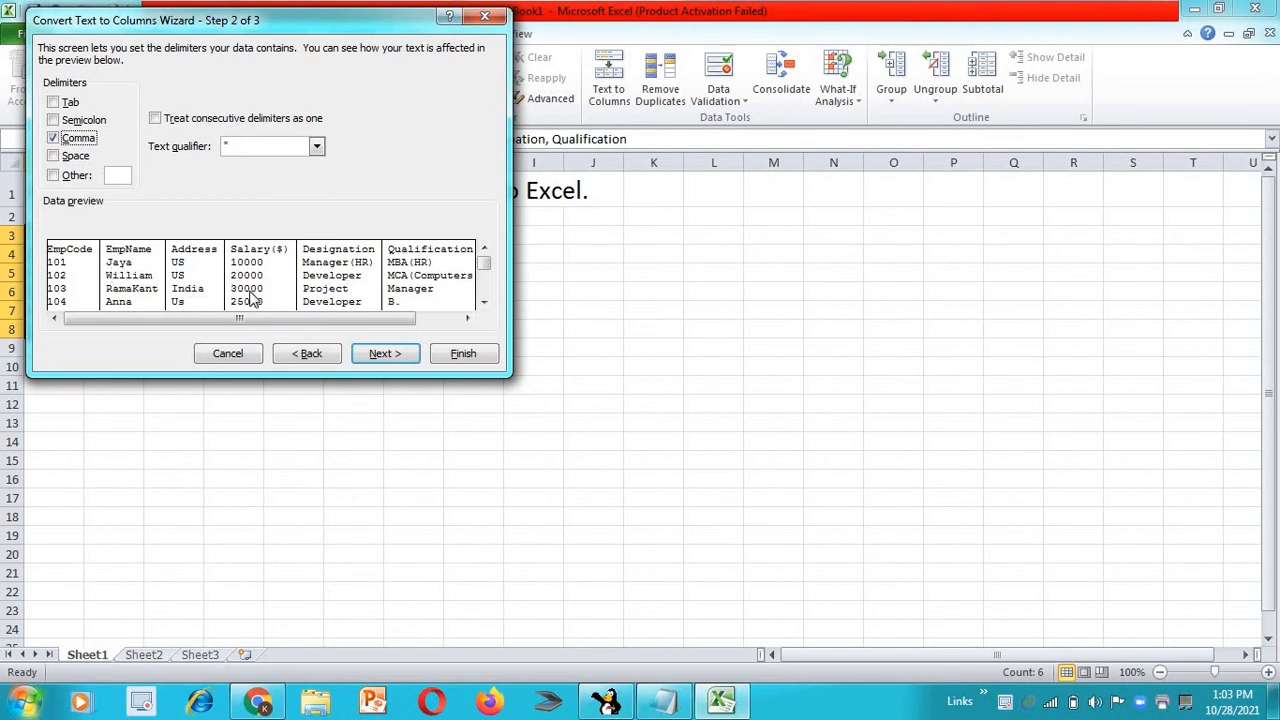
click(374, 356)
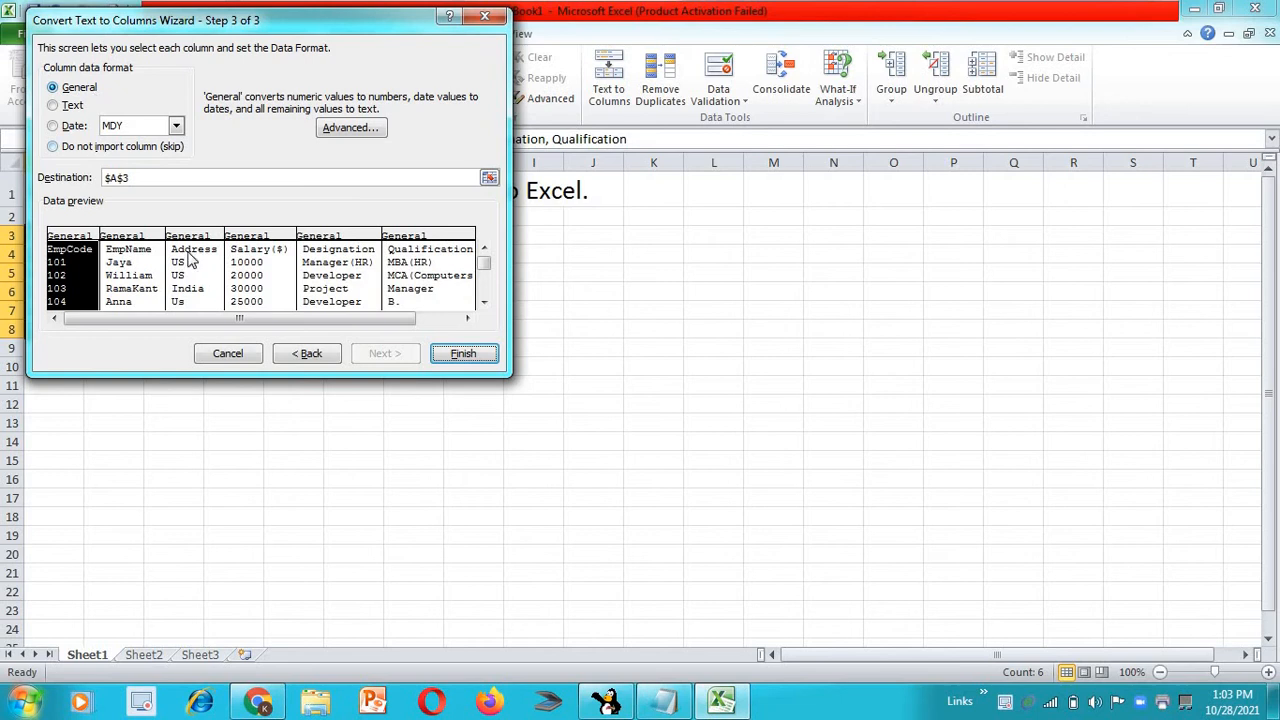
click(463, 354)
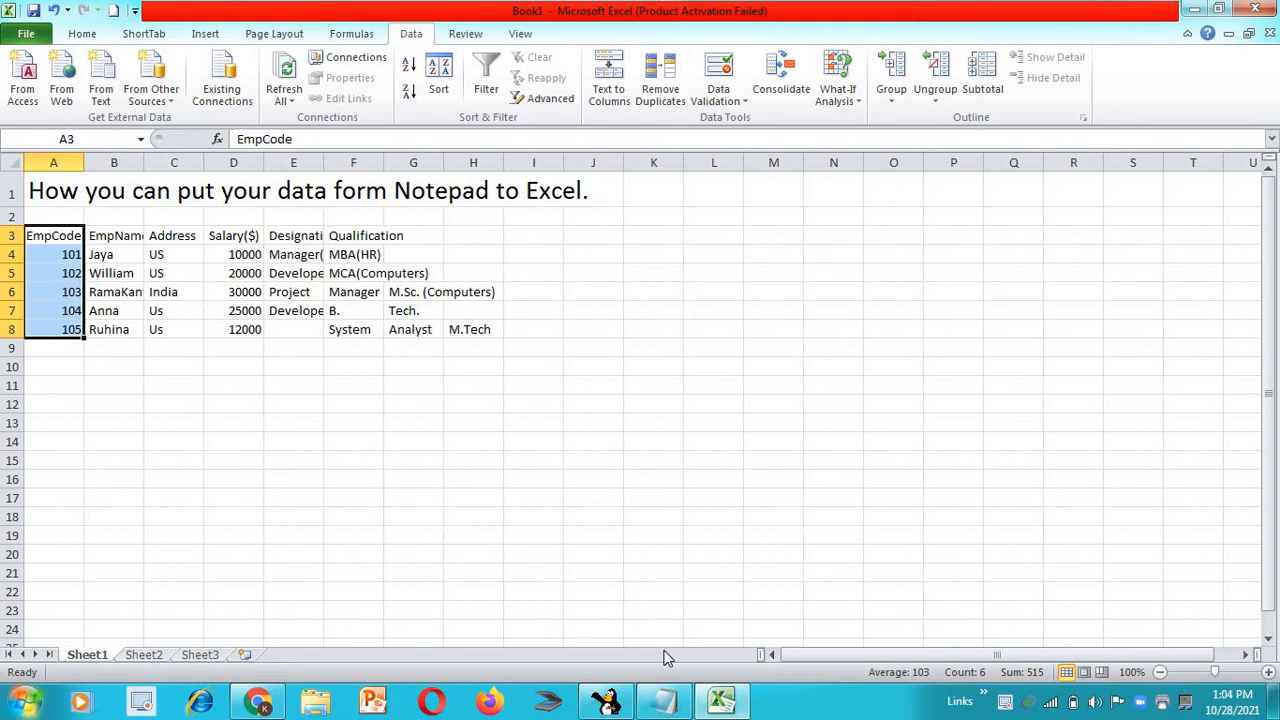
Switch to Notepad and replace the comma after India in the 103 record with an ampersand
click(664, 703)
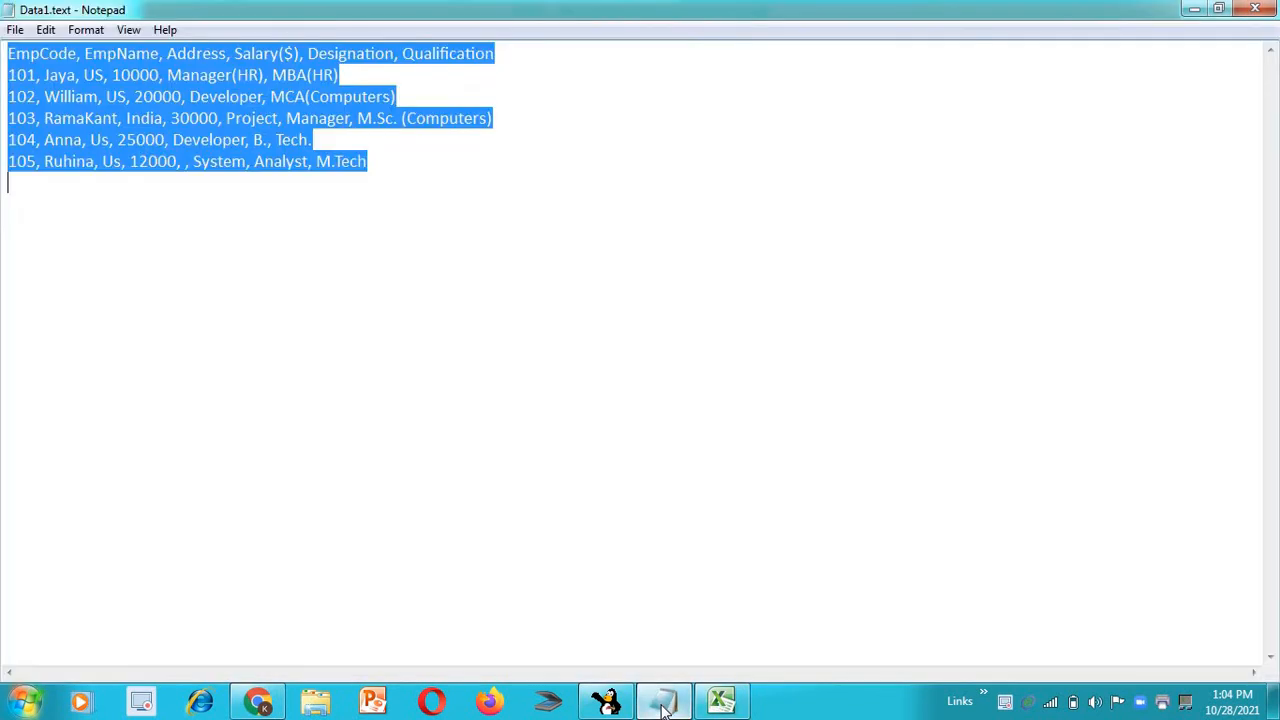
click(160, 167)
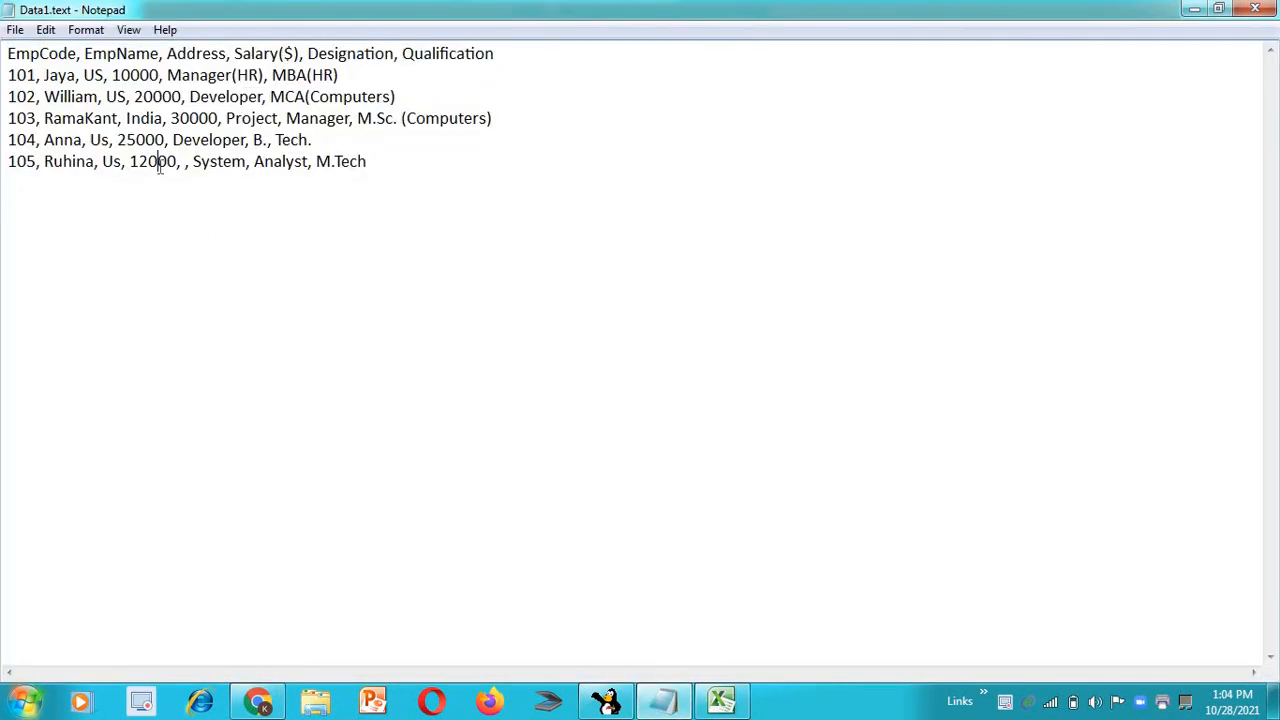
click(168, 118)
key(BackSpace)
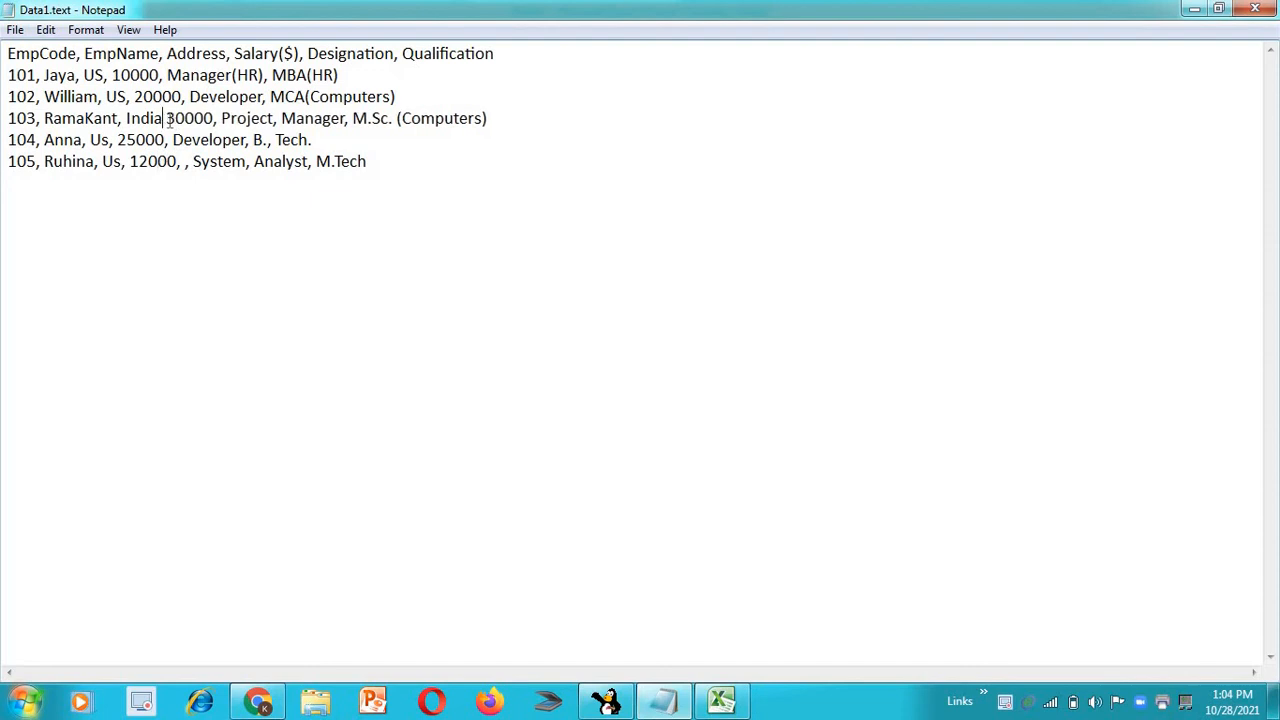
text(&)
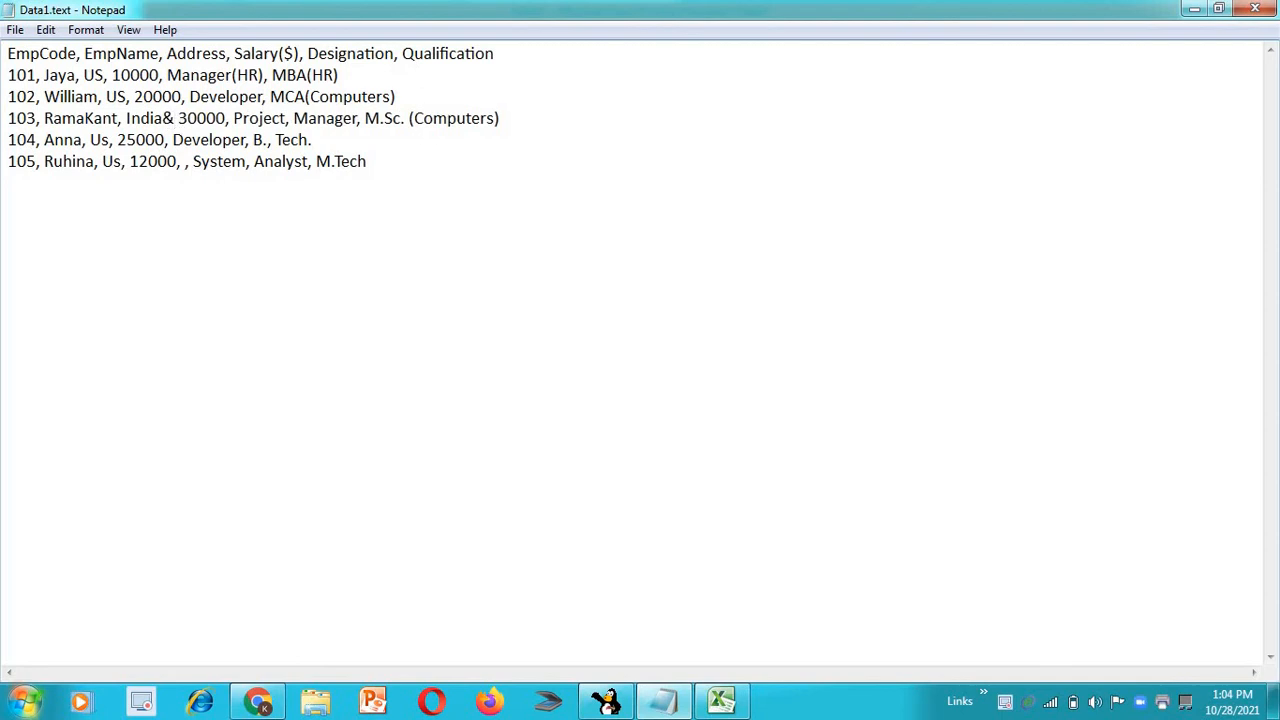
Cut all the Notepad text and enter two first names joined by an ampersand on the second line
key(ctrl+a)
key(ctrl+x)
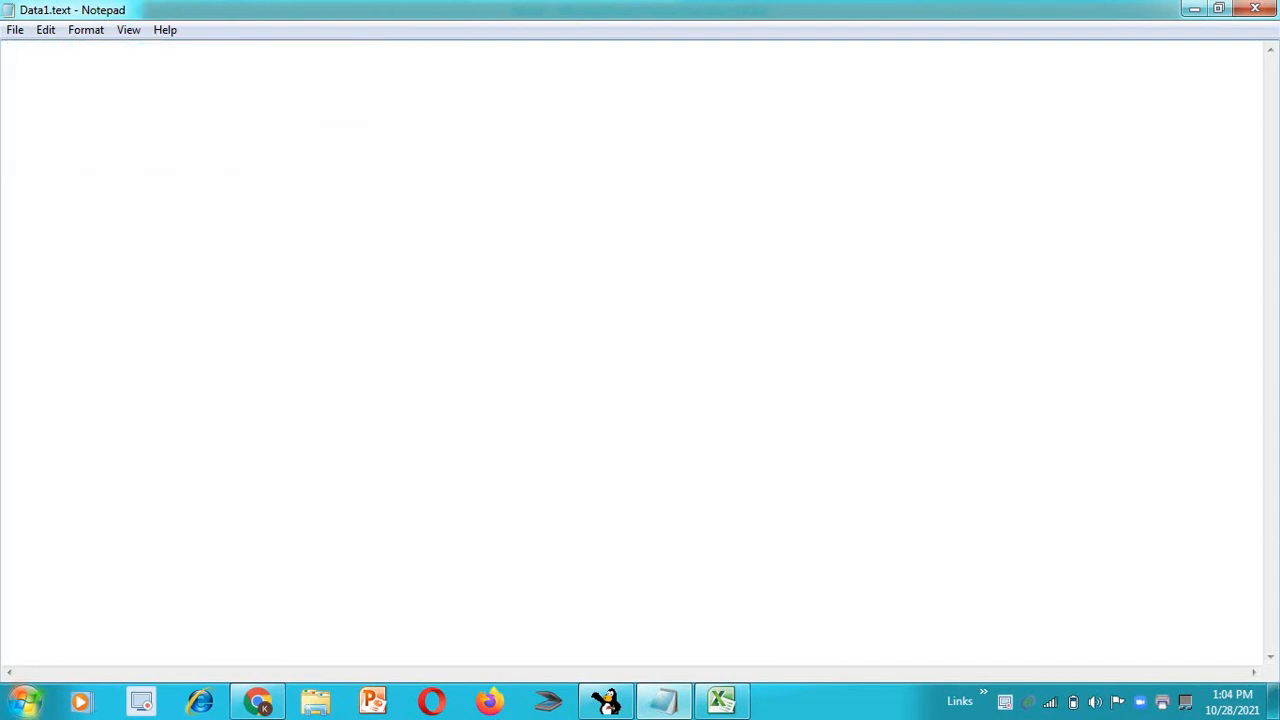
key(Return)
text(William)
key(BackSpace)
text(&James)
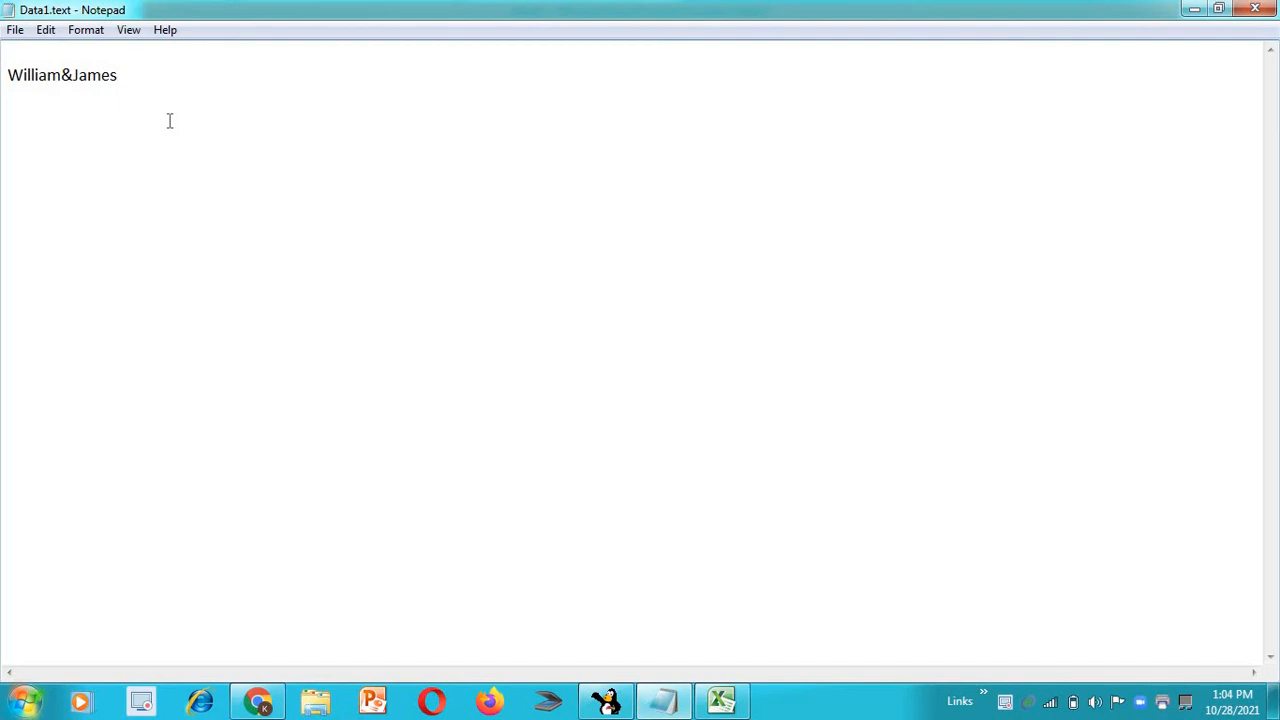
Copy the ampersand-joined names from Notepad and paste them into Excel's Sheet2 starting at cell A4
key(ctrl+a)
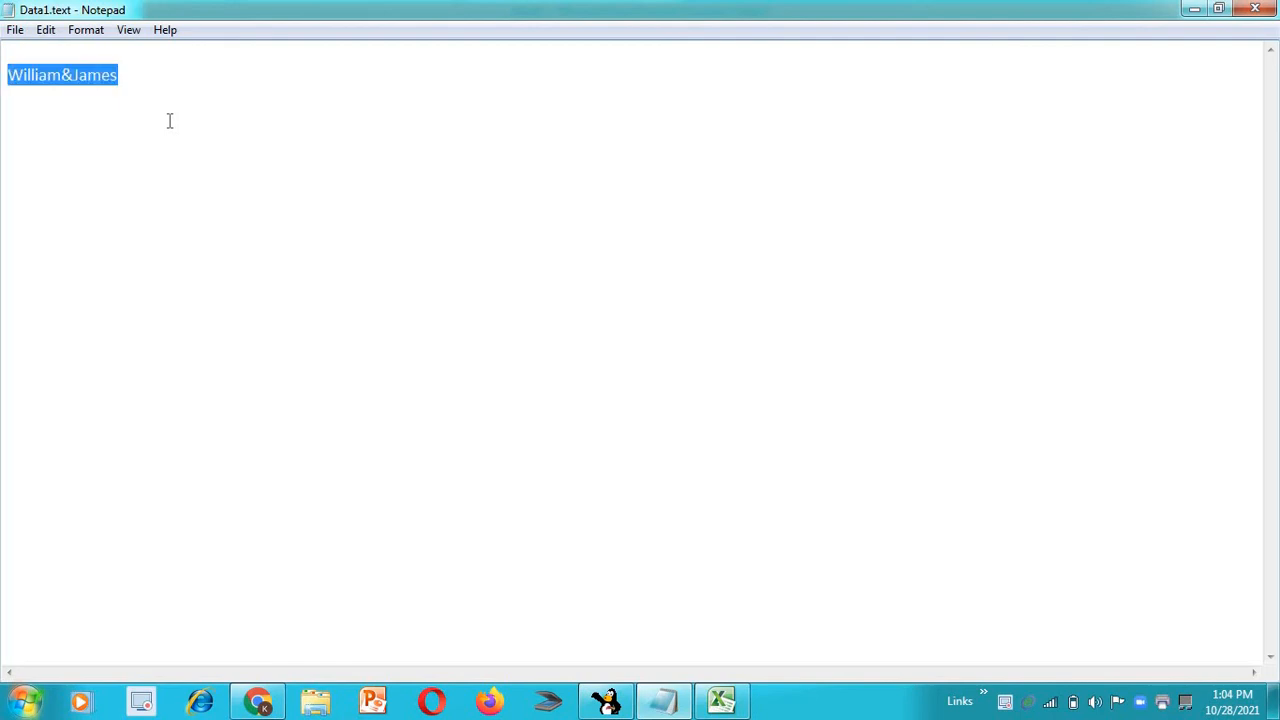
click(720, 702)
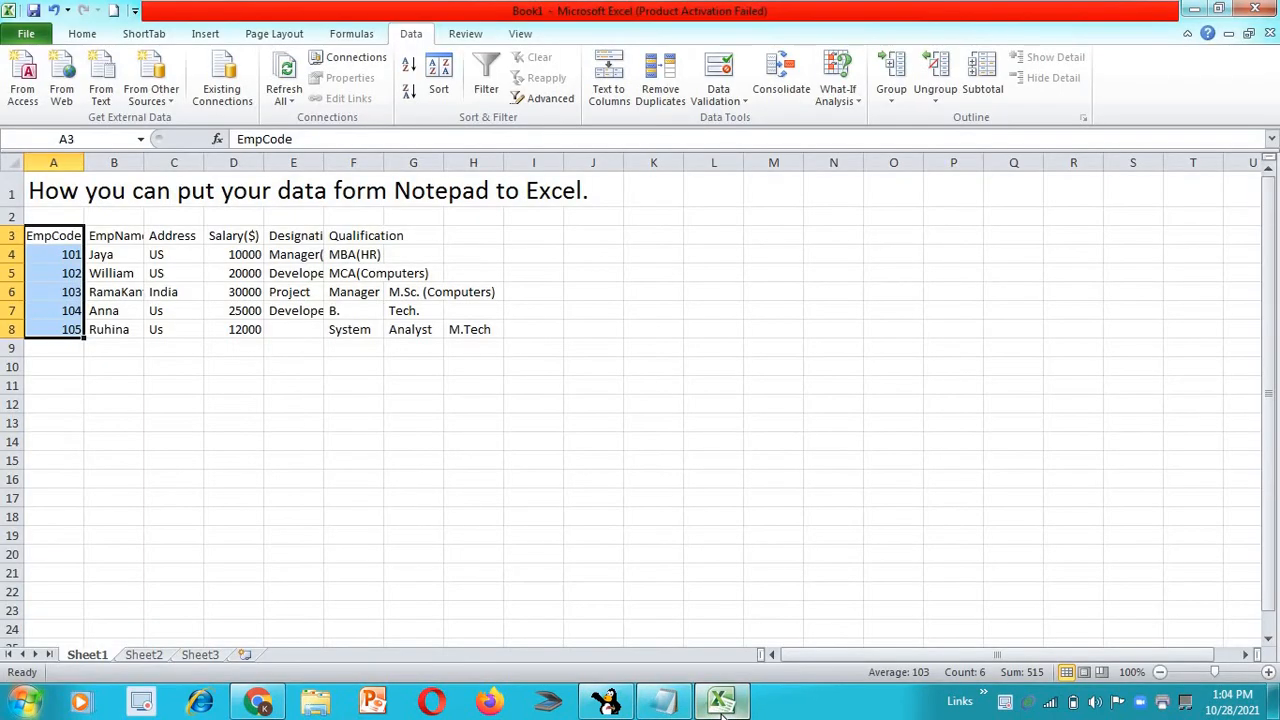
click(56, 461)
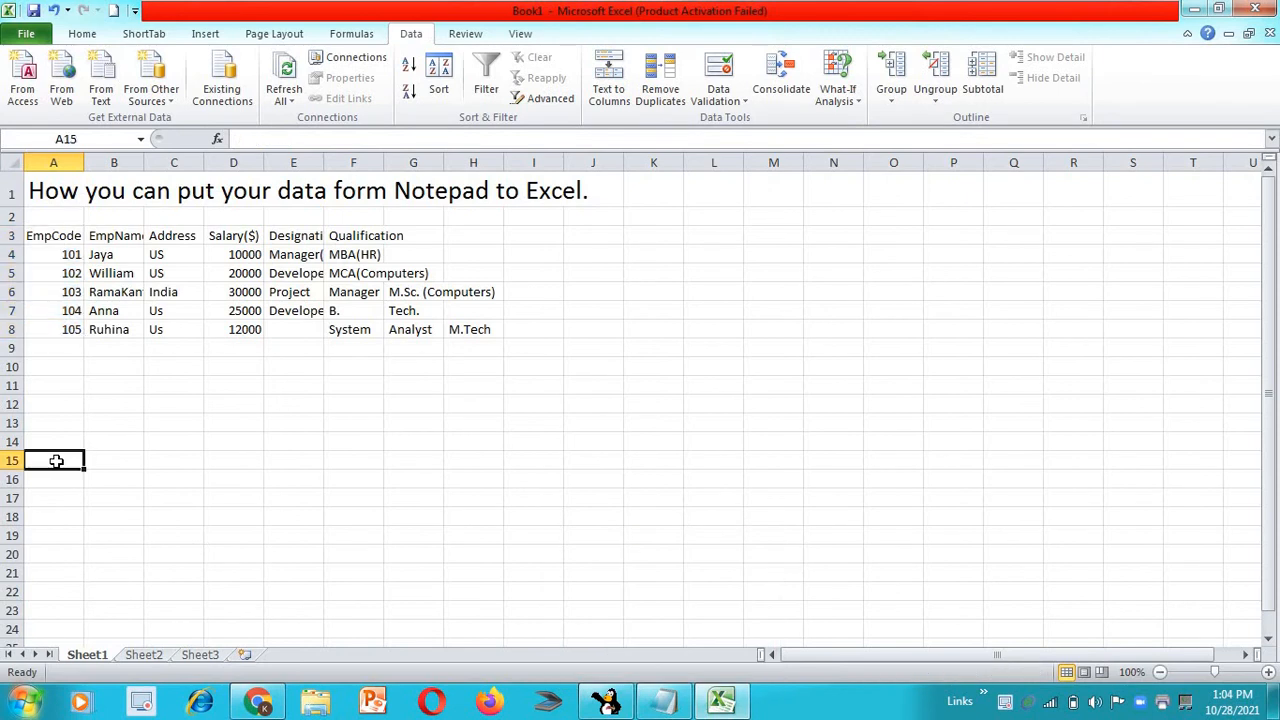
click(148, 658)
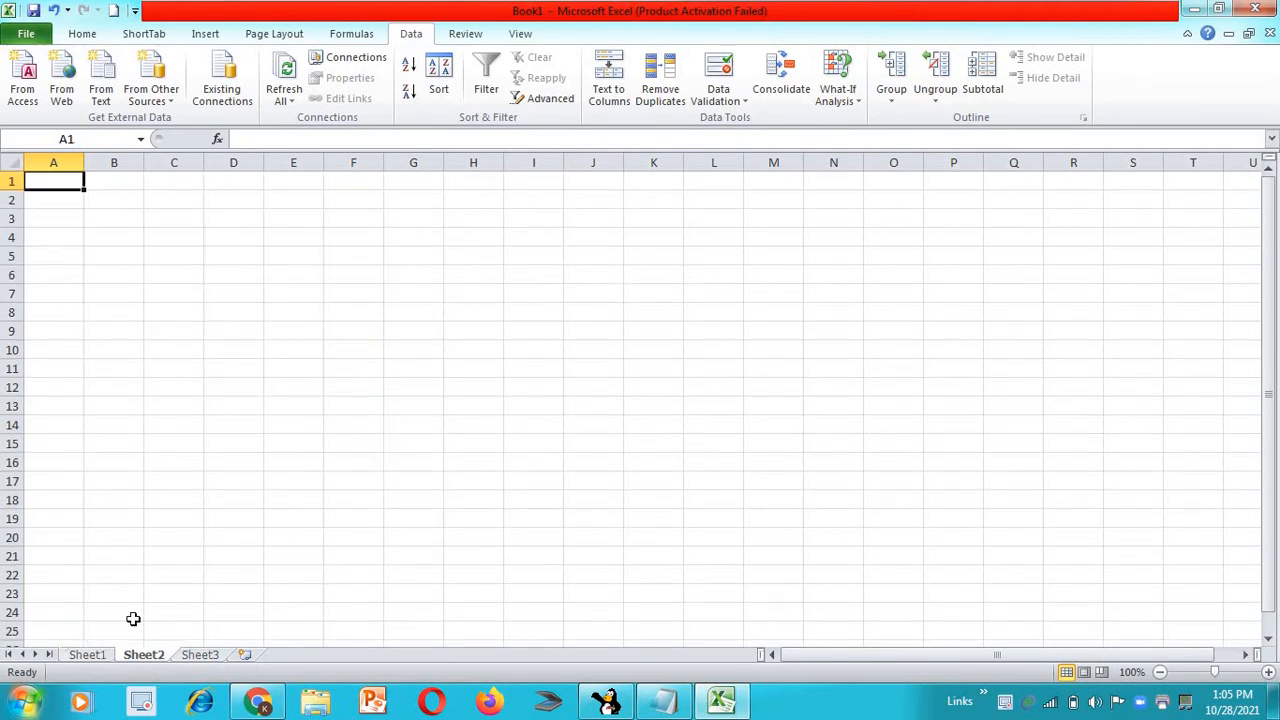
click(63, 235)
key(ctrl+v)
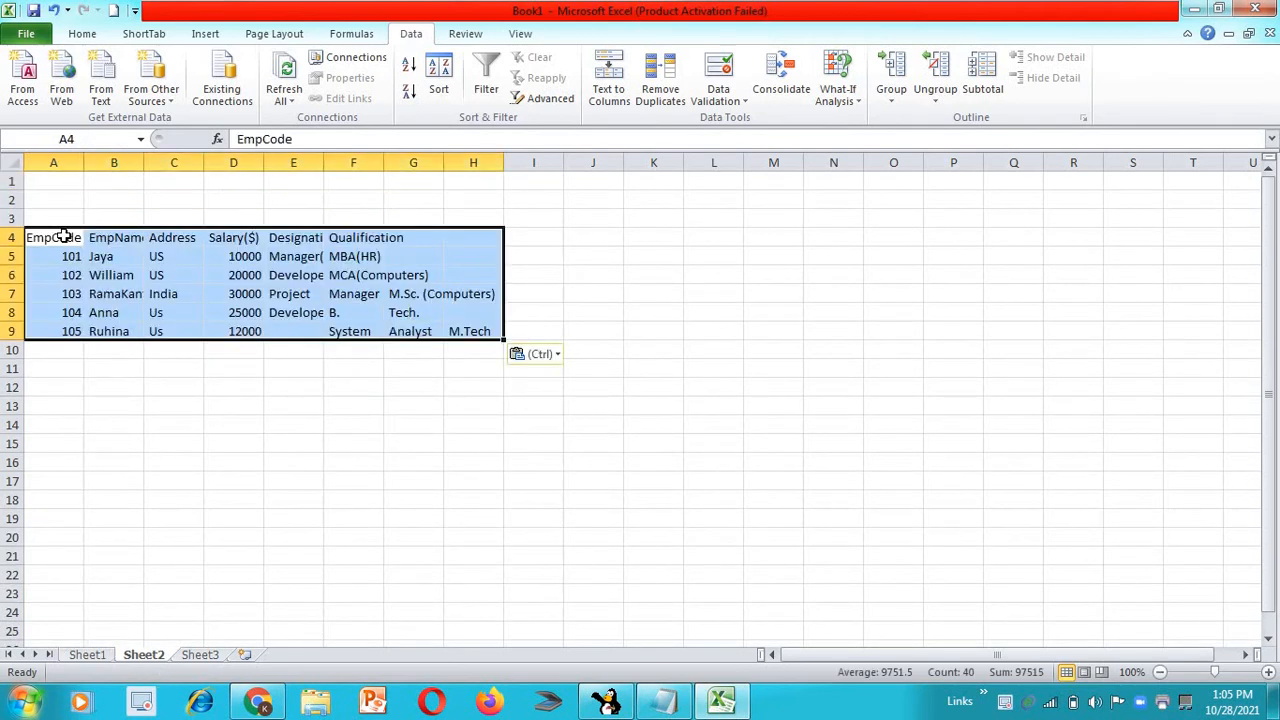
key(ctrl+z)
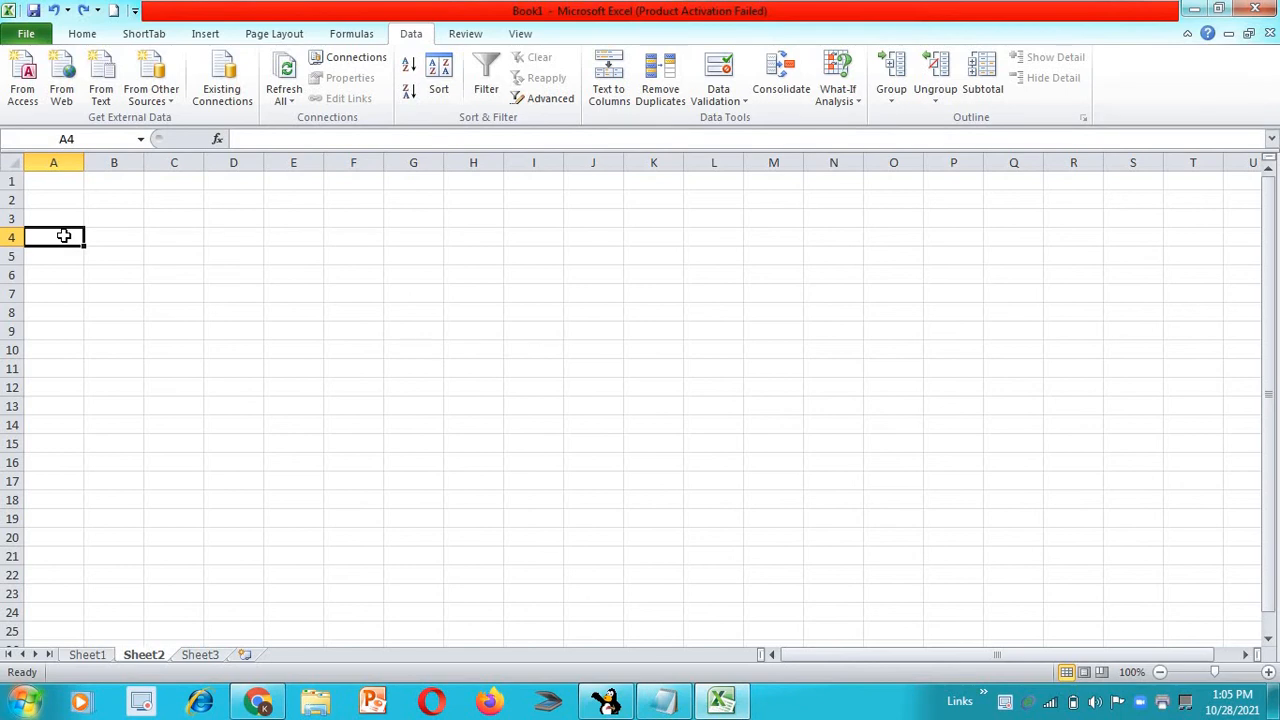
key(alt+Tab)
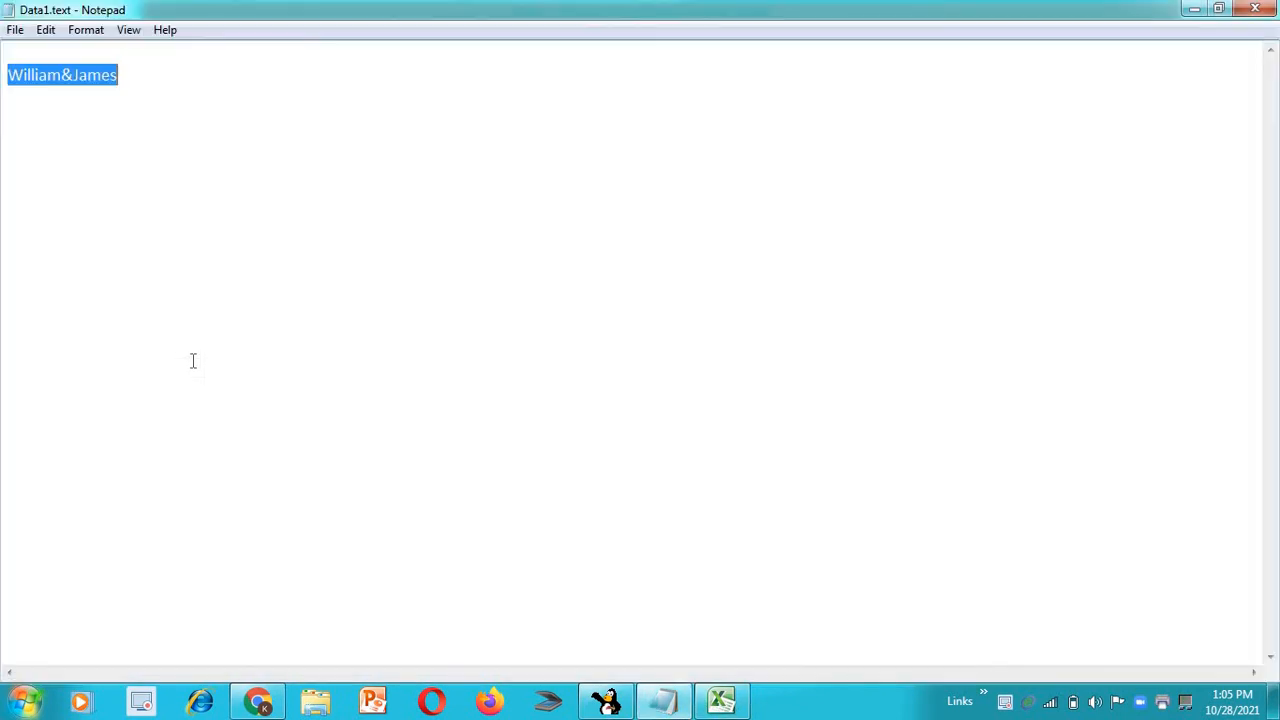
key(alt+Tab)
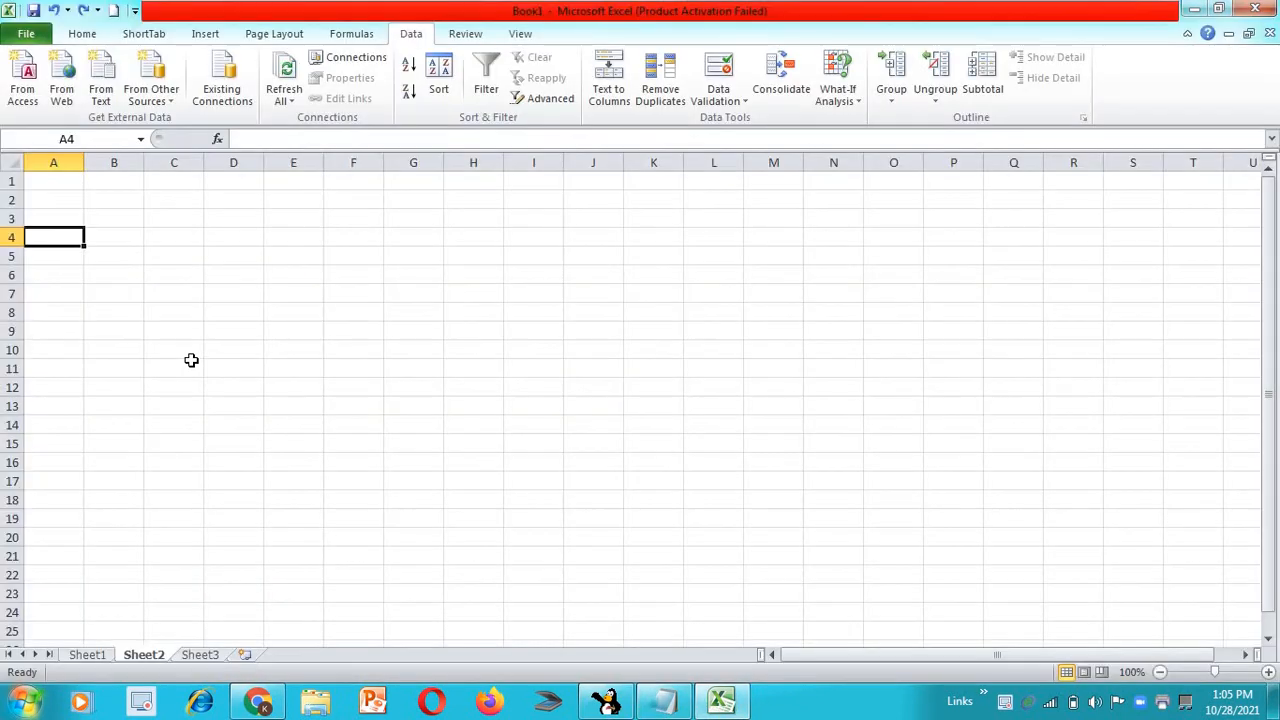
key(ctrl+v)
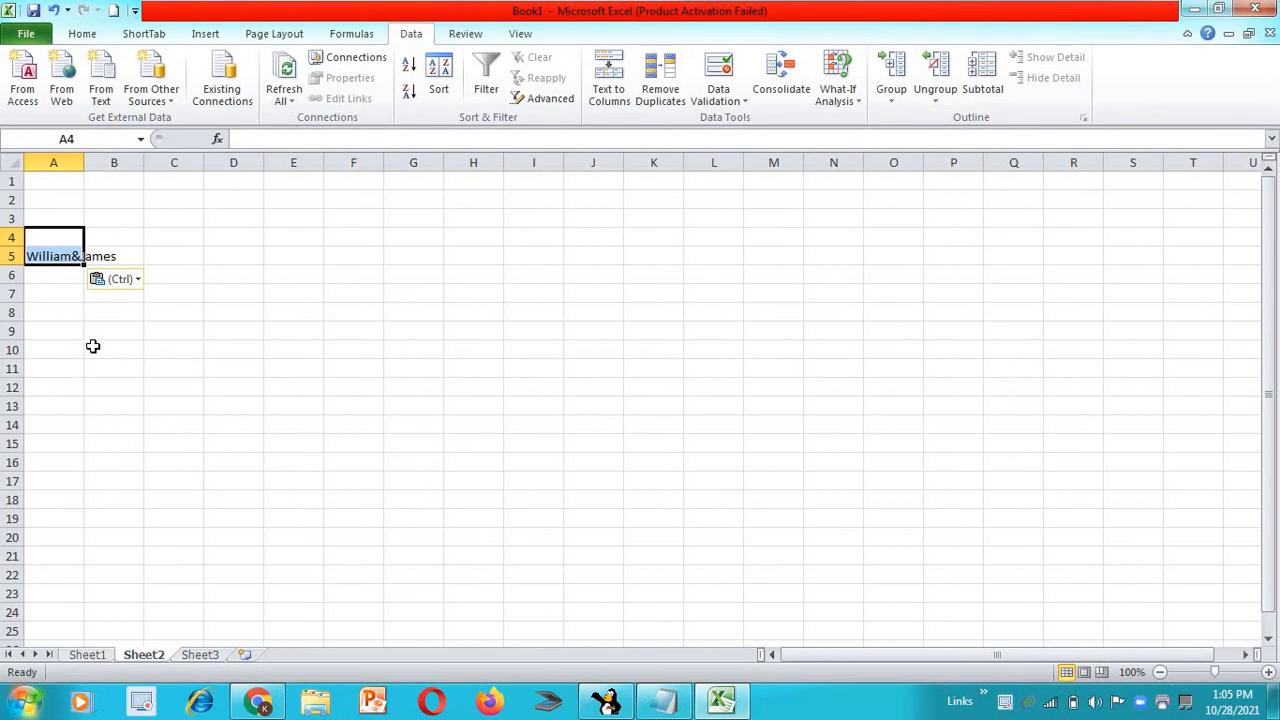
Select cell A5 with the joined names and start Text to Columns with the Delimited data type
click(68, 300)
click(70, 254)
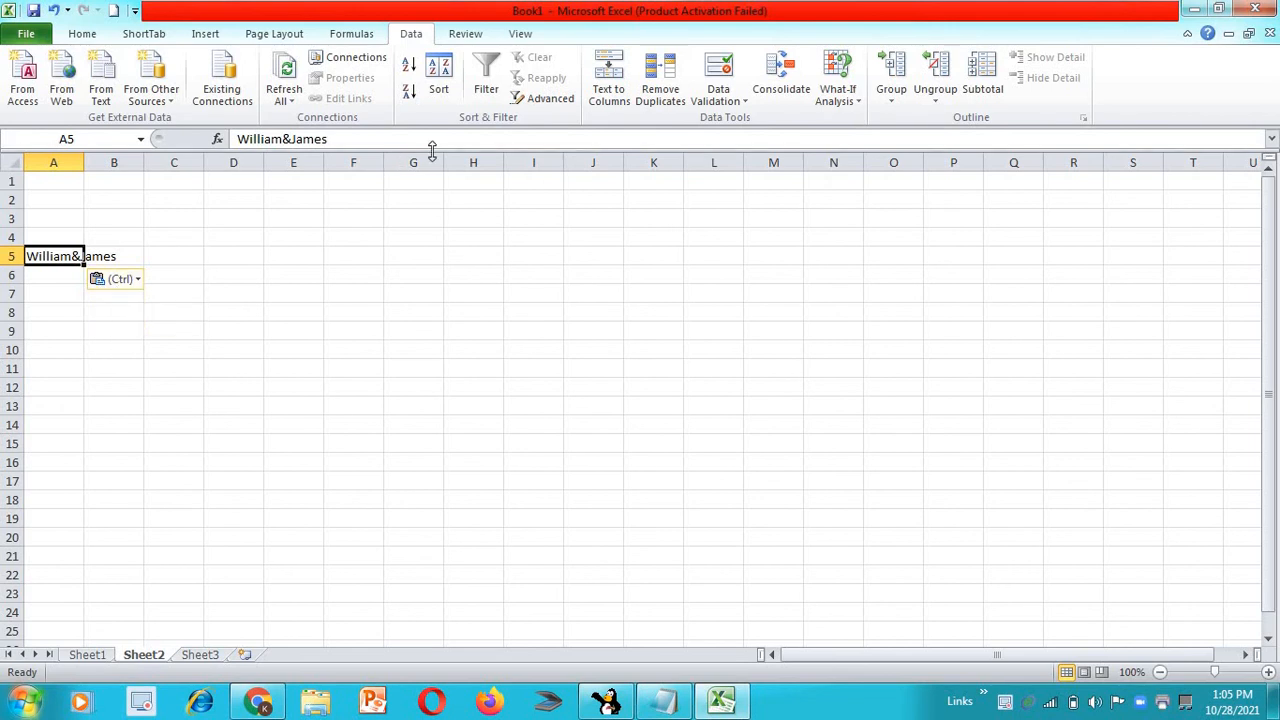
click(605, 90)
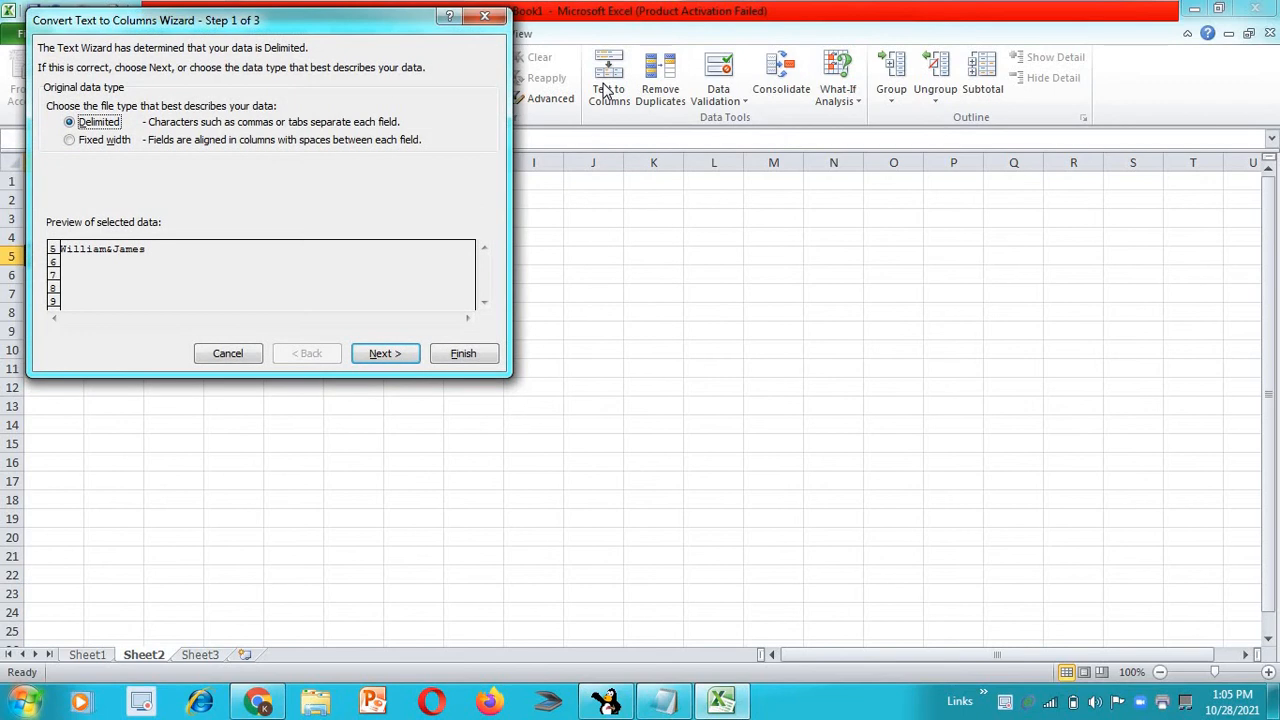
click(373, 358)
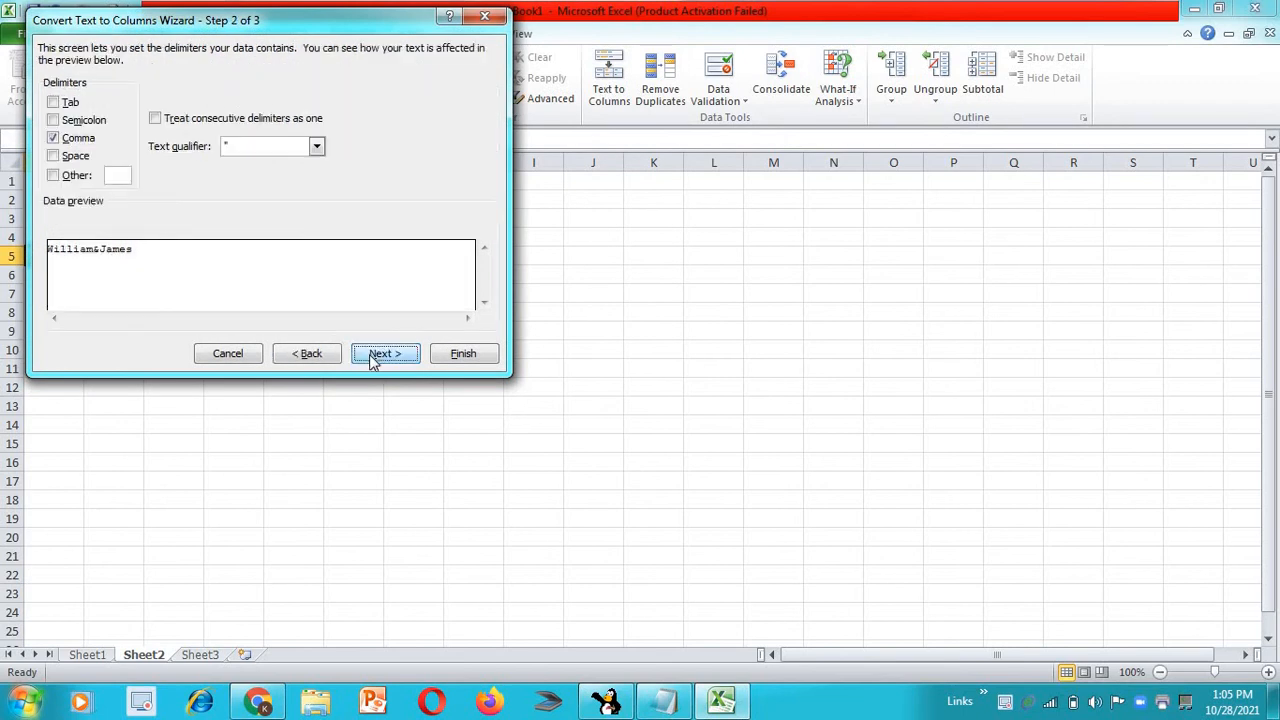
Add & as the Other delimiter, finish the conversion to destination $A$5, and check the two split cells
click(57, 179)
text(&)
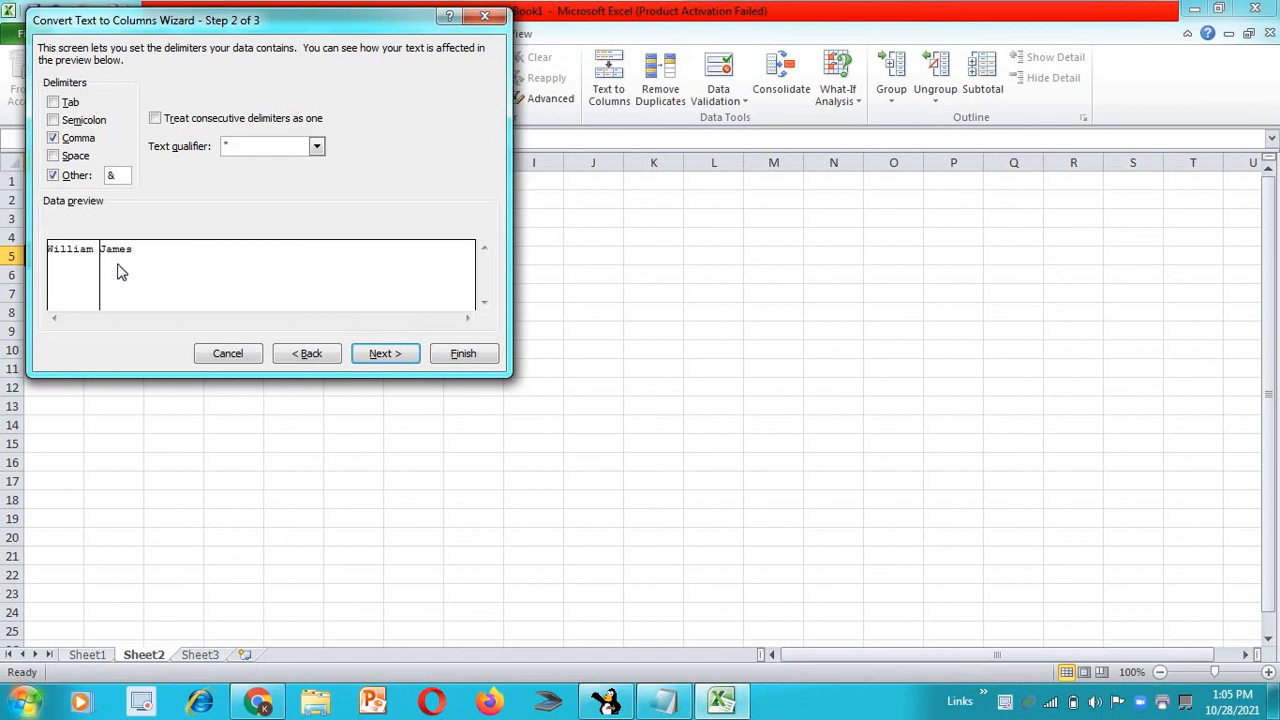
click(401, 359)
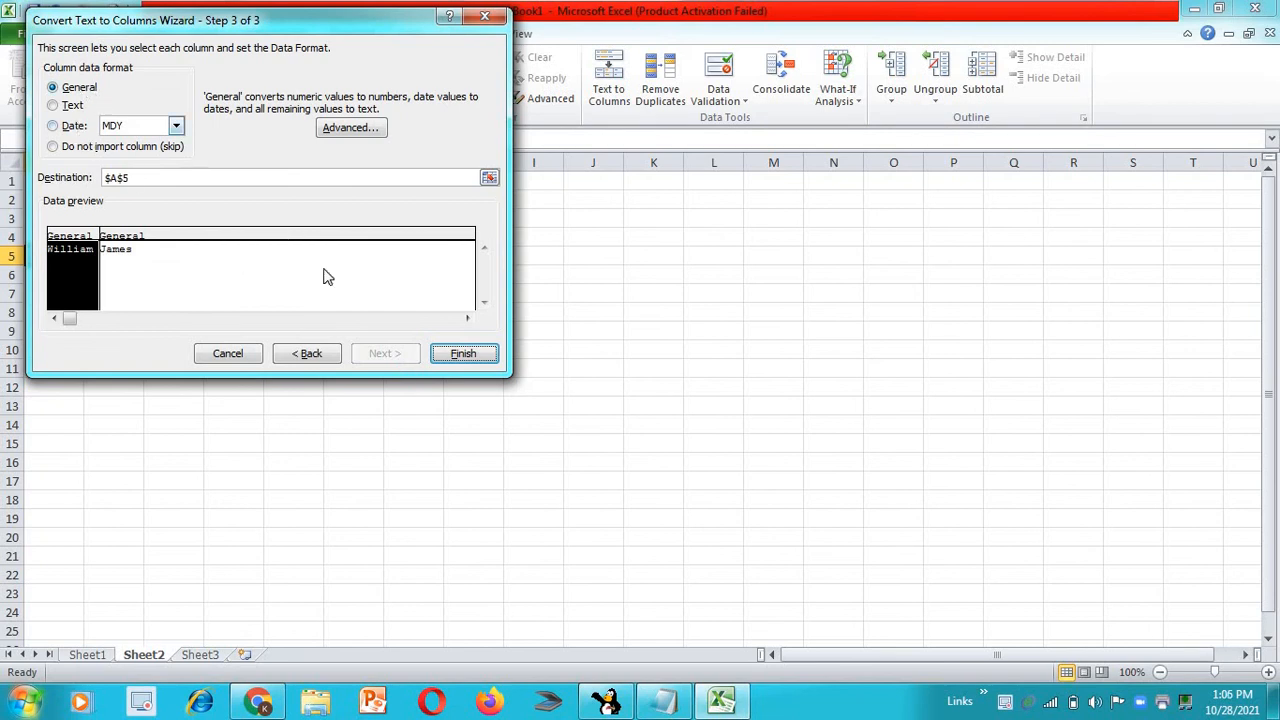
click(465, 355)
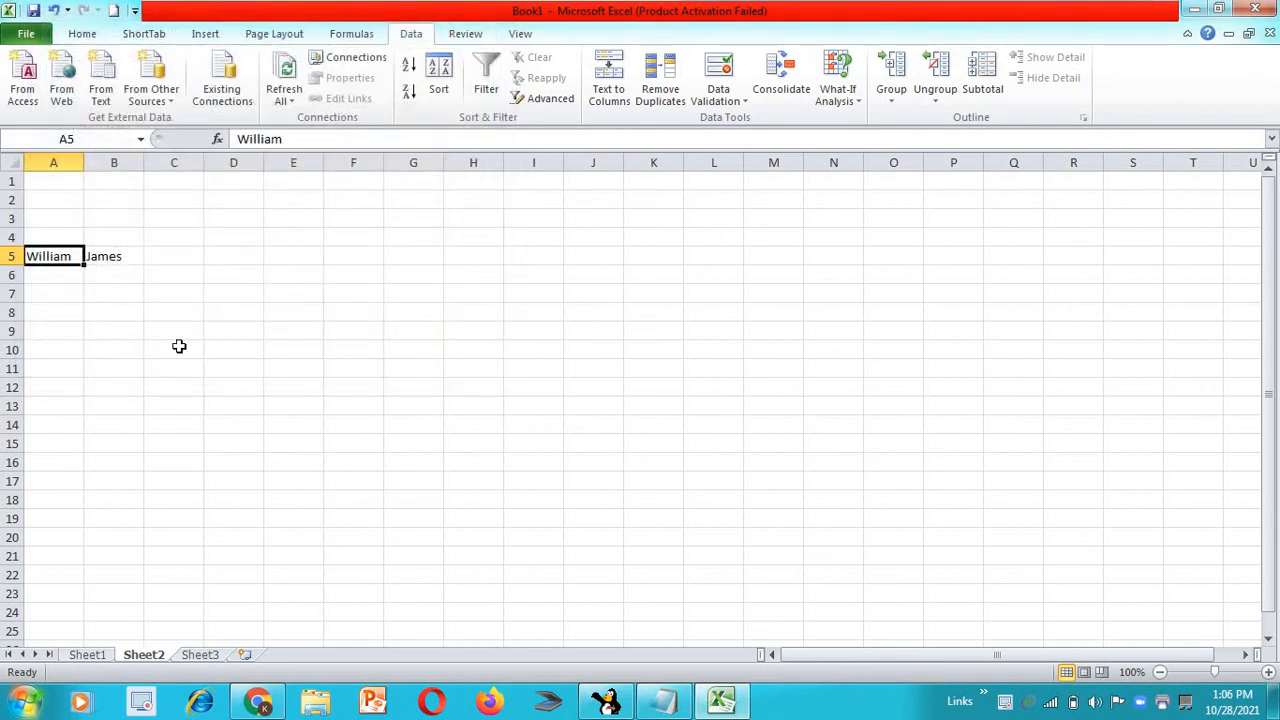
click(103, 292)
click(53, 253)
click(117, 257)
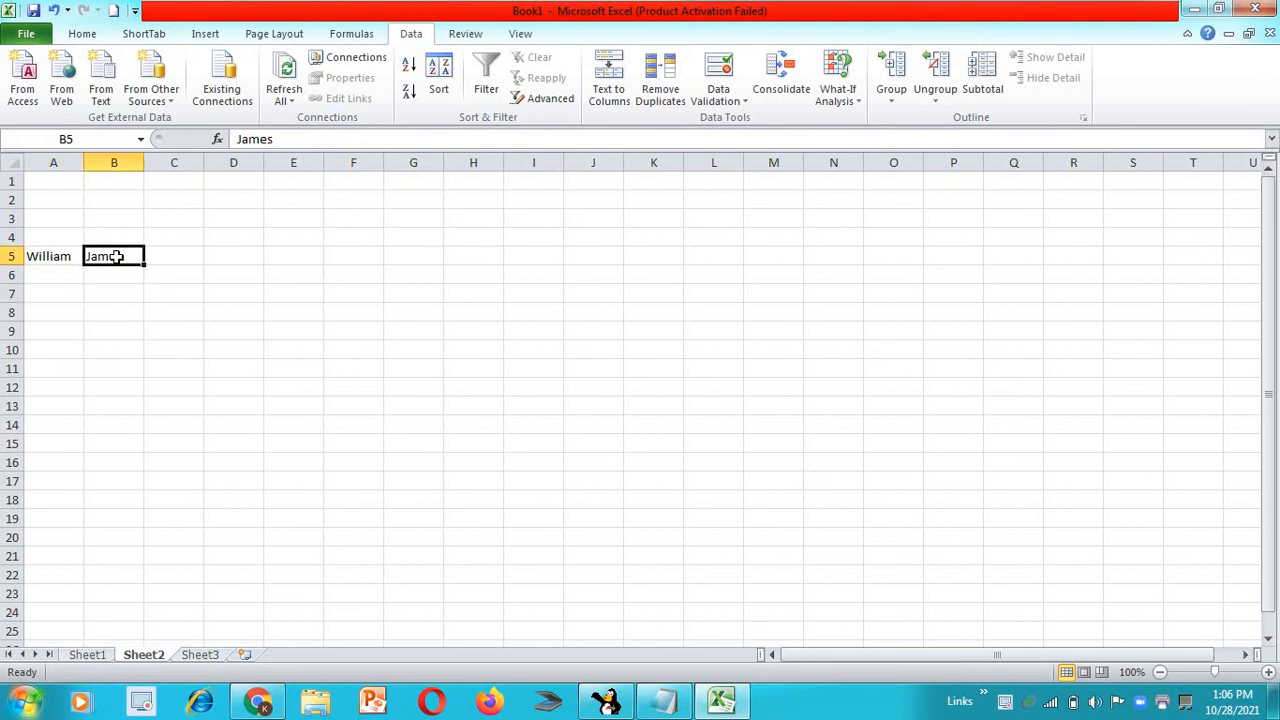